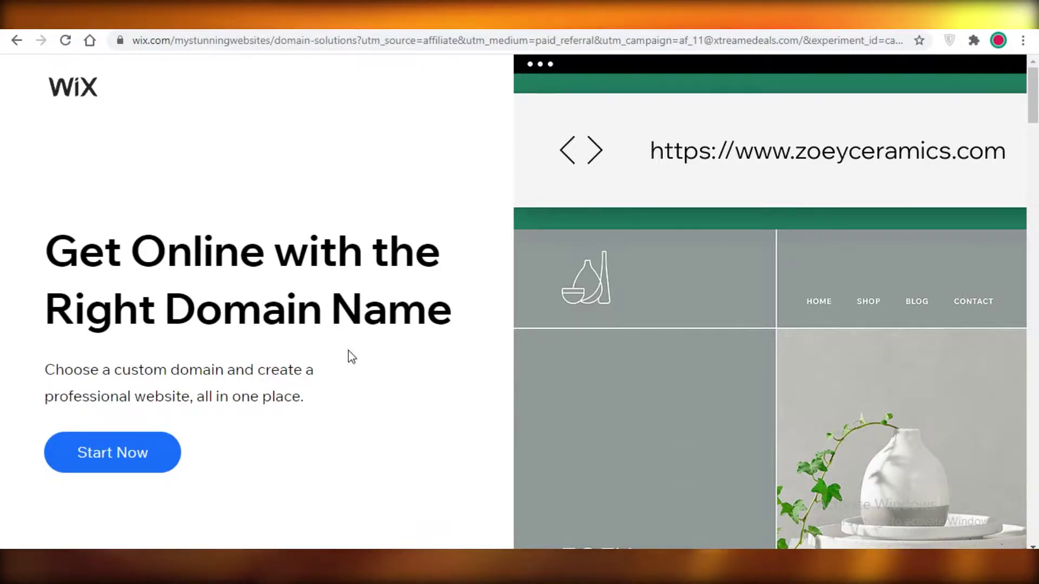
# Start with Wix from the domain landing page, switch to account sign-up and continue with Google.
pyautogui.click(109, 445)
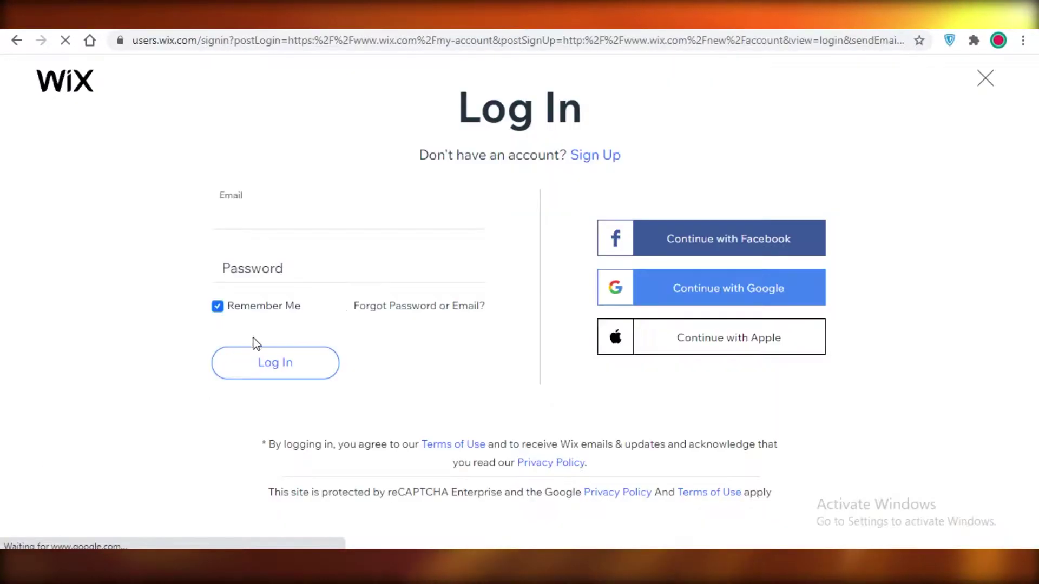
pyautogui.click(614, 138)
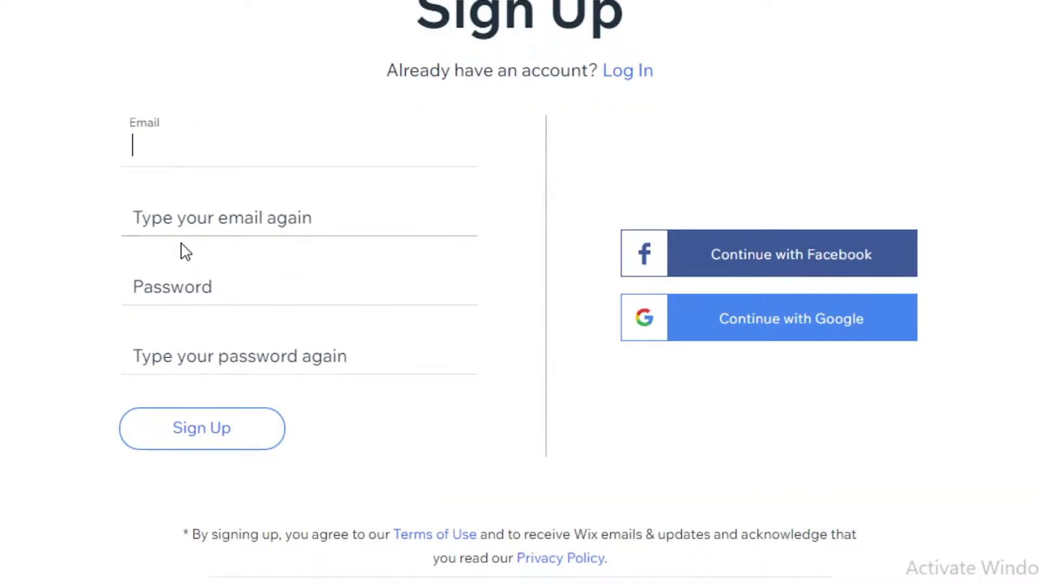
pyautogui.click(789, 336)
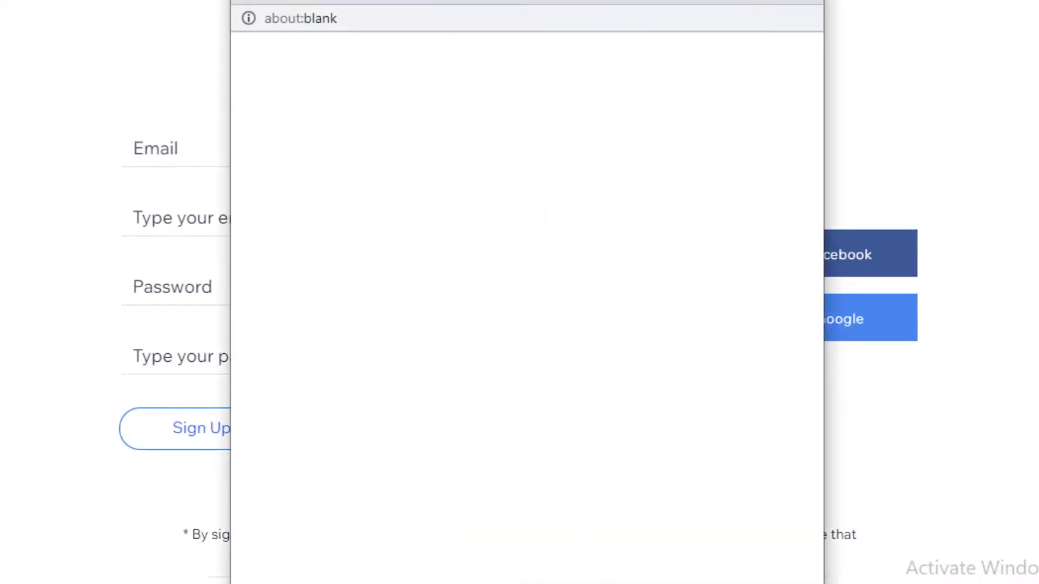
pyautogui.moveTo(565, 1); pyautogui.dragTo(122, 44)
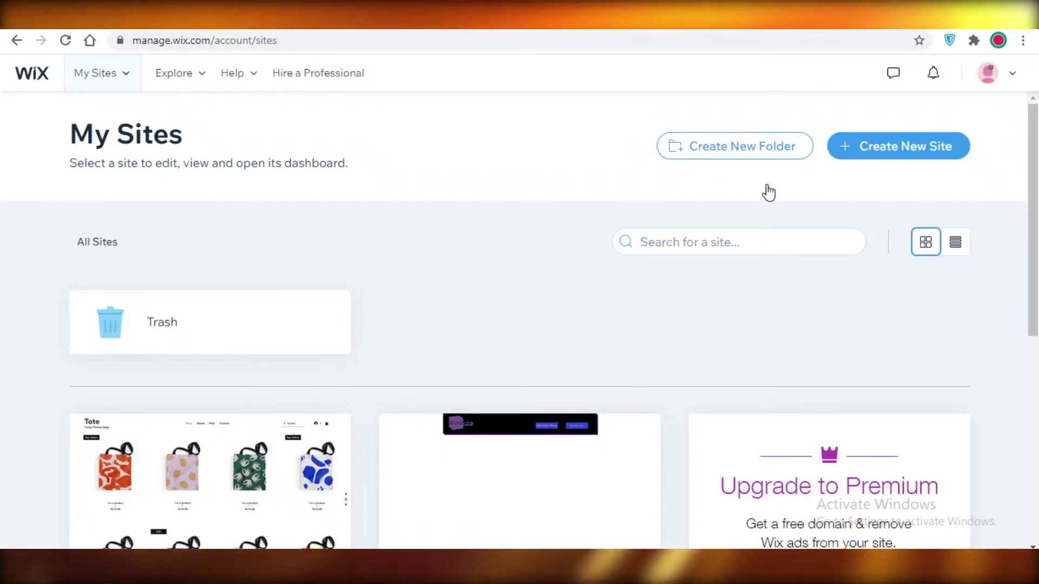
# Look over the existing sites on the My Sites page and the options in the account menu.
pyautogui.scroll(-9, 631, 367)
pyautogui.scroll(8, 773, 454)
pyautogui.scroll(2, 773, 453)
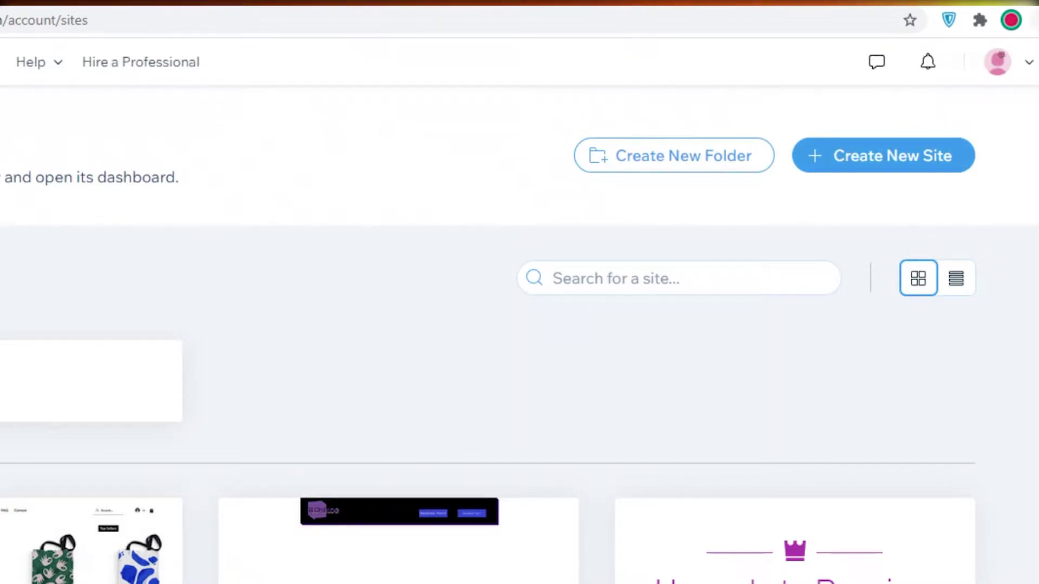
pyautogui.click(1000, 69)
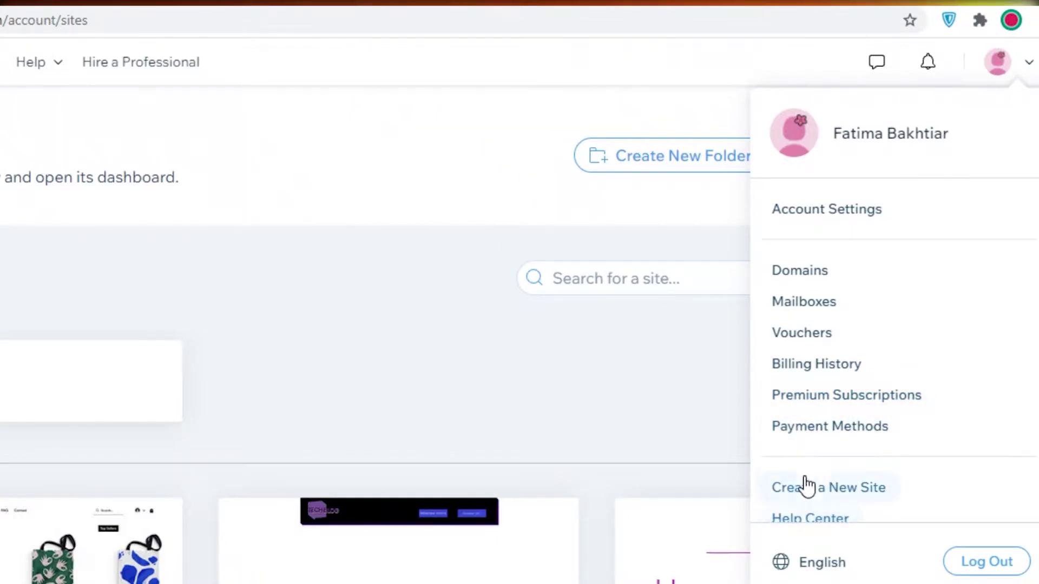
pyautogui.scroll(-2, 807, 470)
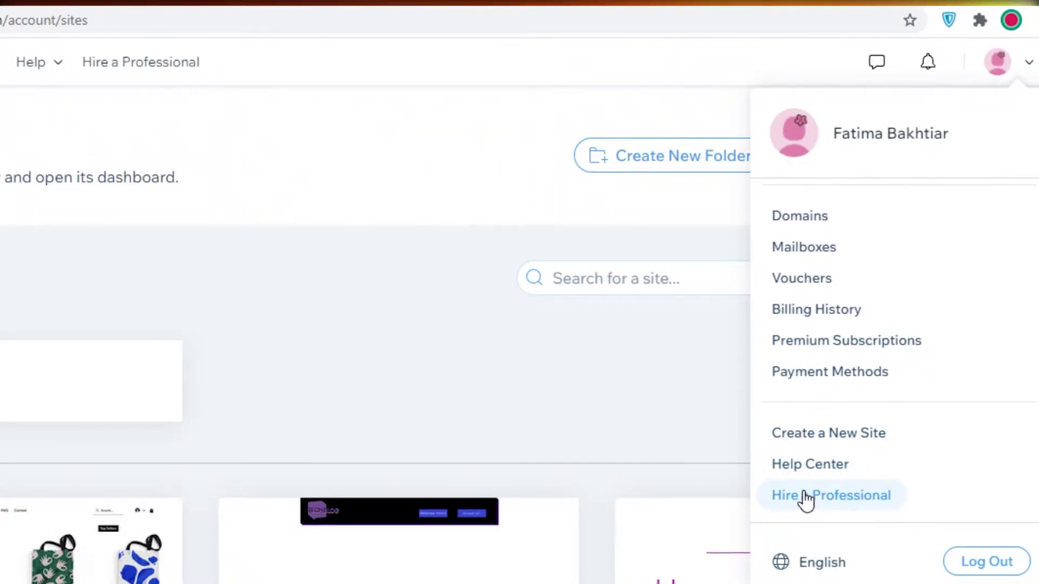
pyautogui.click(433, 355)
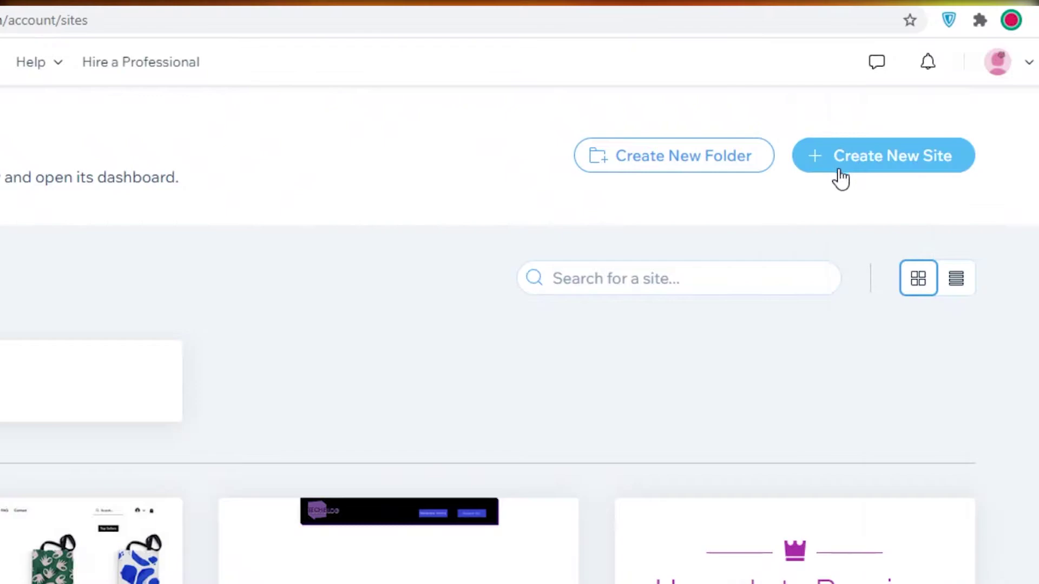
# Create a new site of the type Affiliate Marketing Portfolio and choose to build it by editing a template.
pyautogui.click(841, 174)
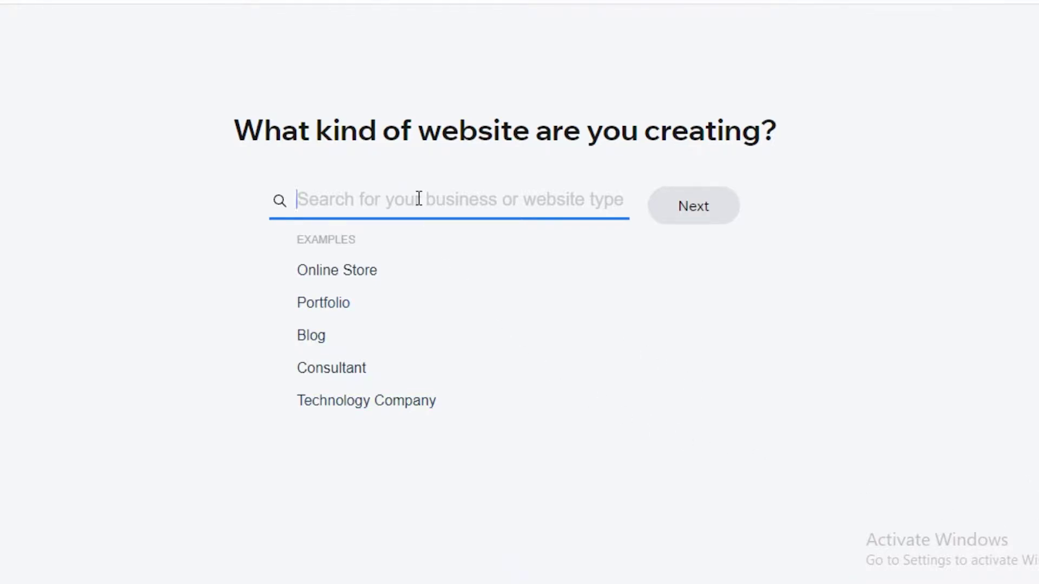
pyautogui.write('af')
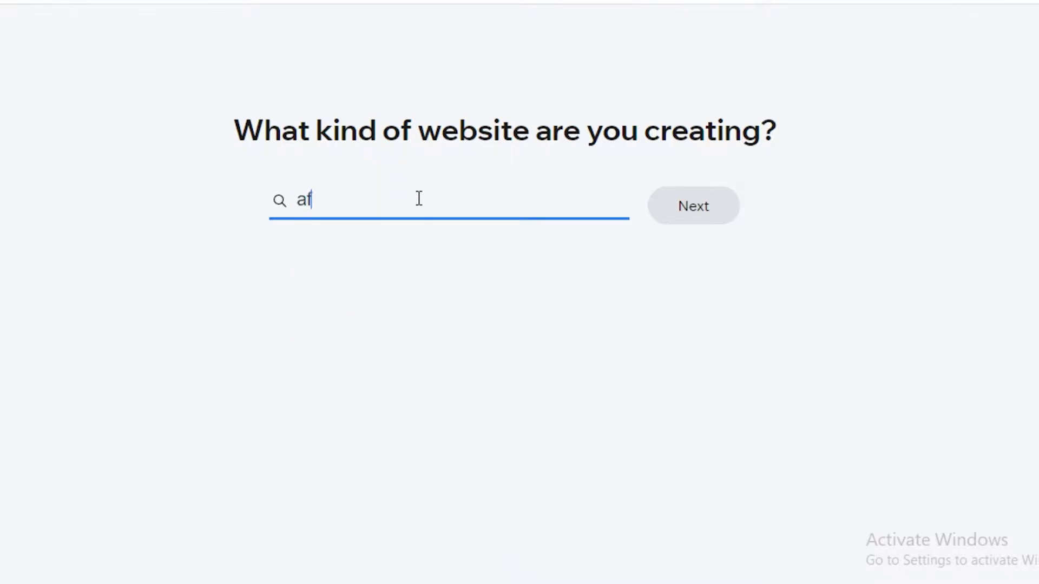
pyautogui.write('filate')
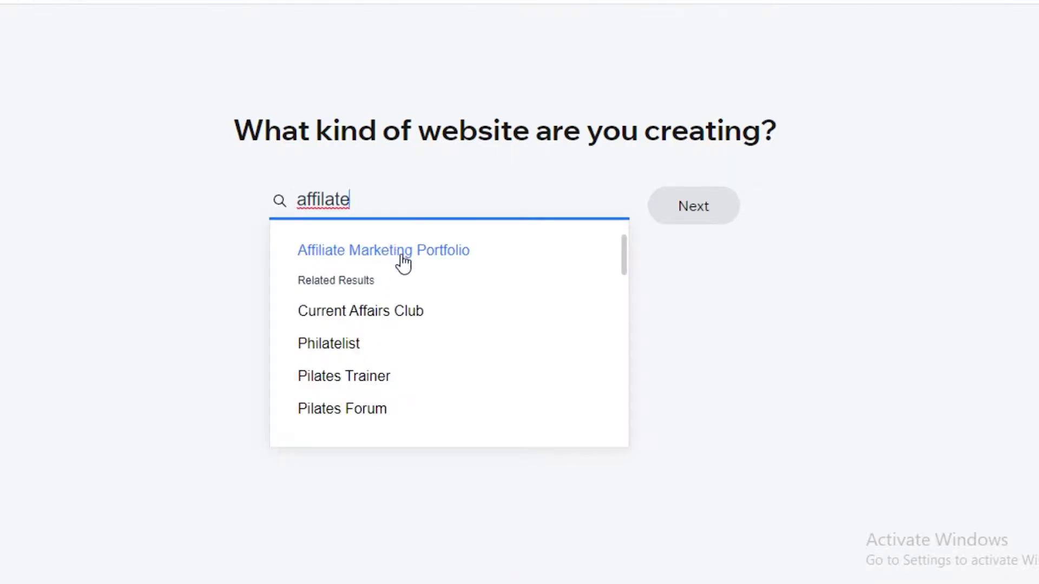
pyautogui.scroll(-8, 411, 294)
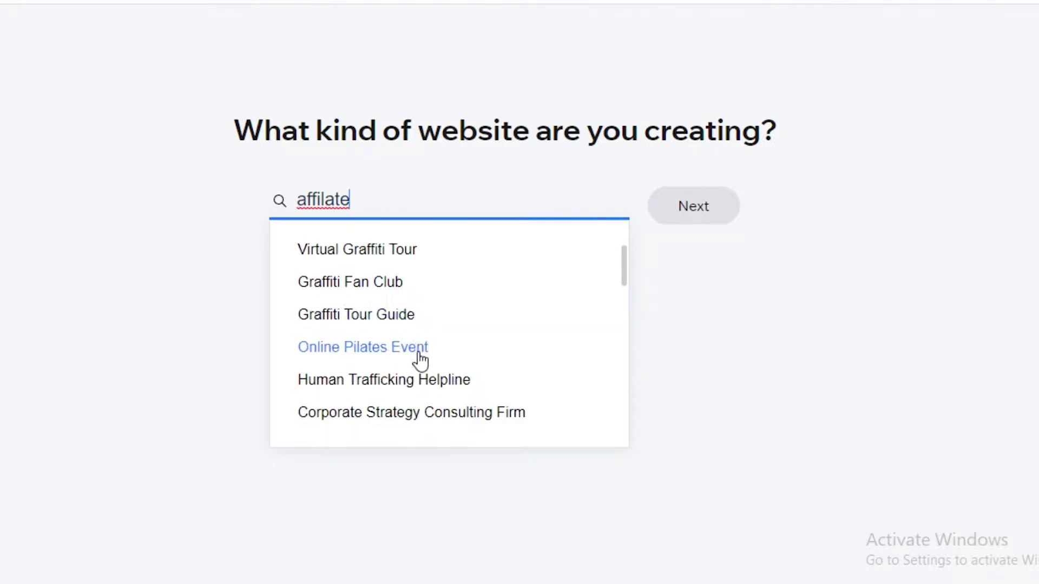
pyautogui.scroll(8, 419, 359)
pyautogui.click(476, 250)
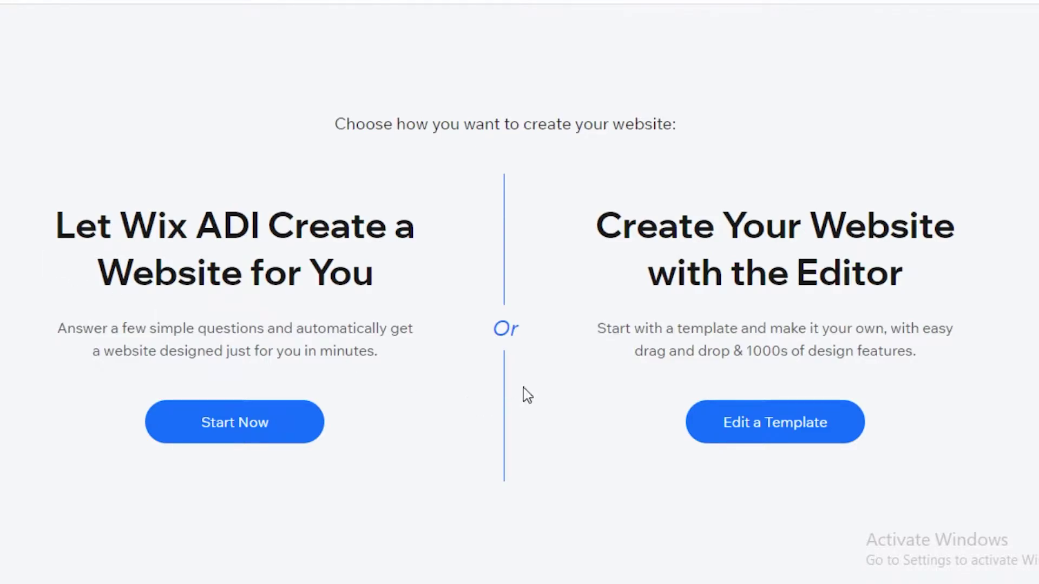
pyautogui.click(772, 430)
# Examine the first page of template results for Affiliate Marketing Portfolio to compare the available designs.
pyautogui.scroll(-2, 770, 309)
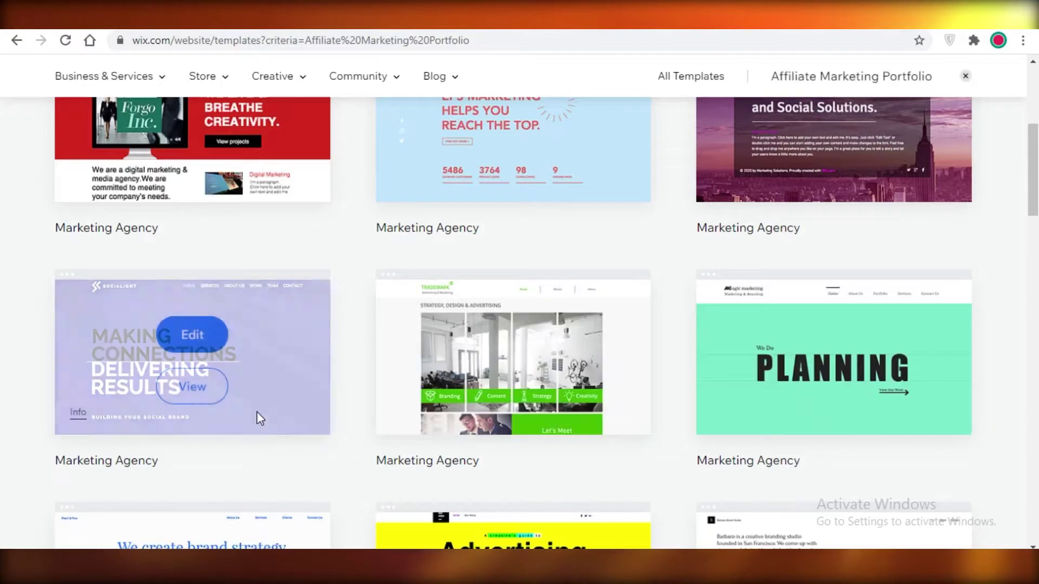
pyautogui.scroll(-4, 808, 422)
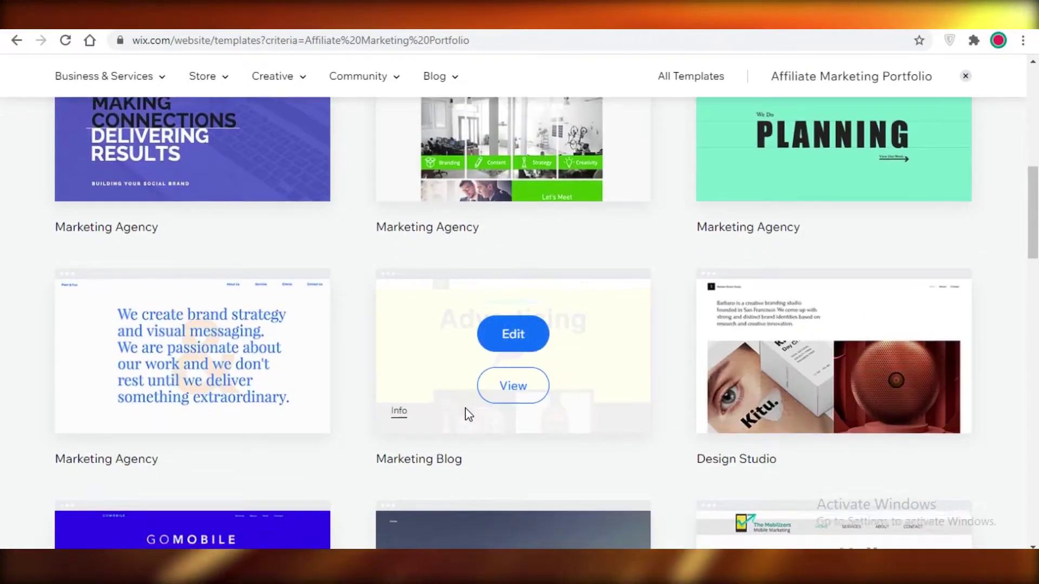
pyautogui.scroll(-9, 440, 398)
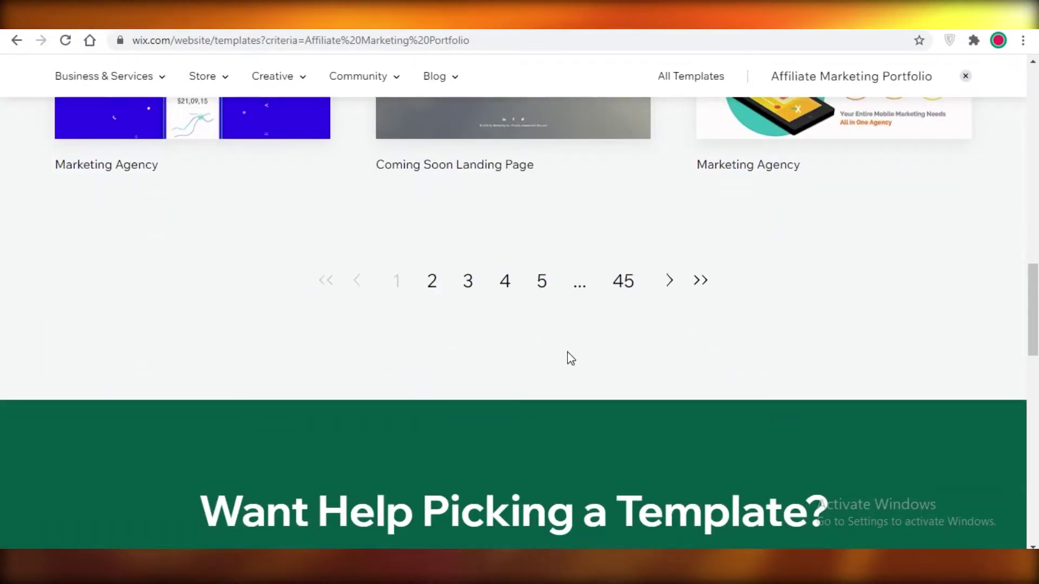
pyautogui.scroll(2, 606, 327)
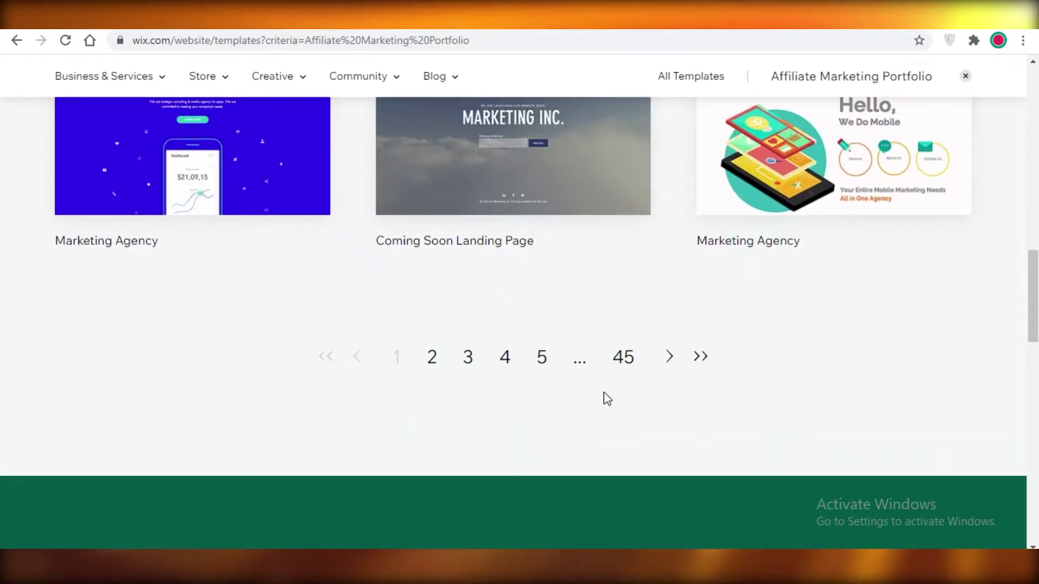
pyautogui.scroll(10, 624, 403)
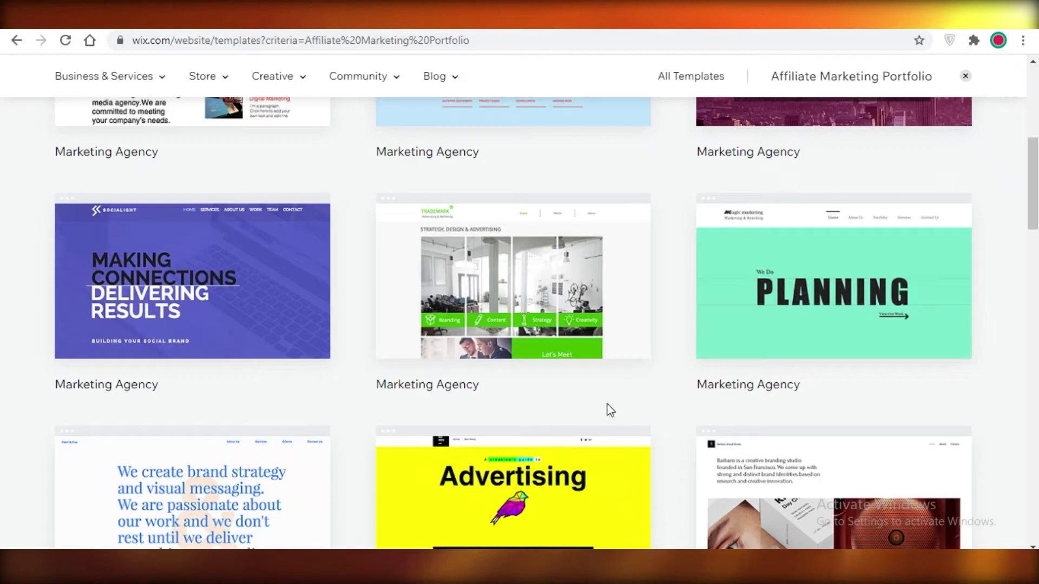
pyautogui.scroll(5, 819, 329)
pyautogui.scroll(1, 755, 383)
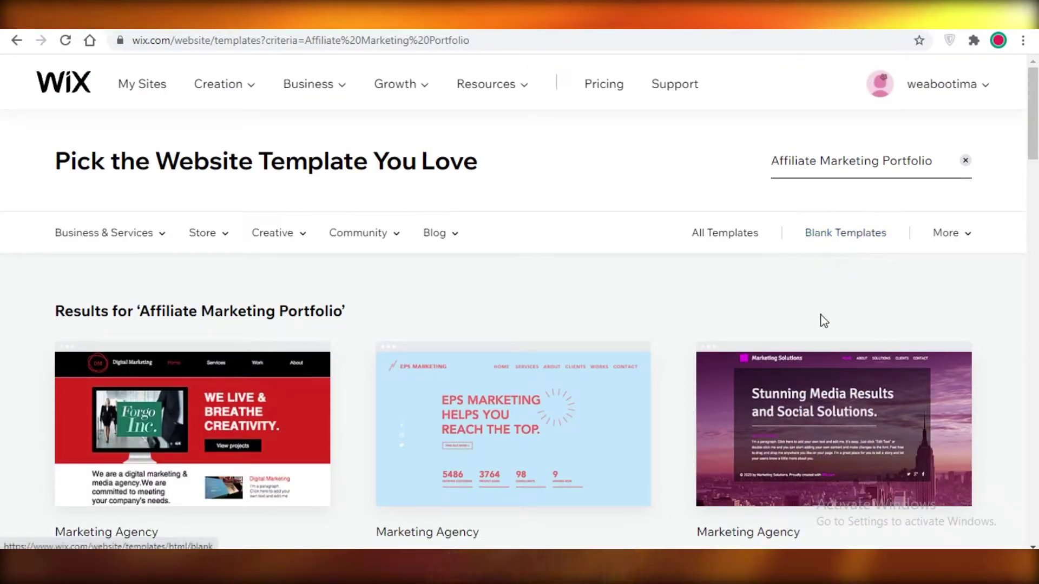
pyautogui.moveTo(929, 390)
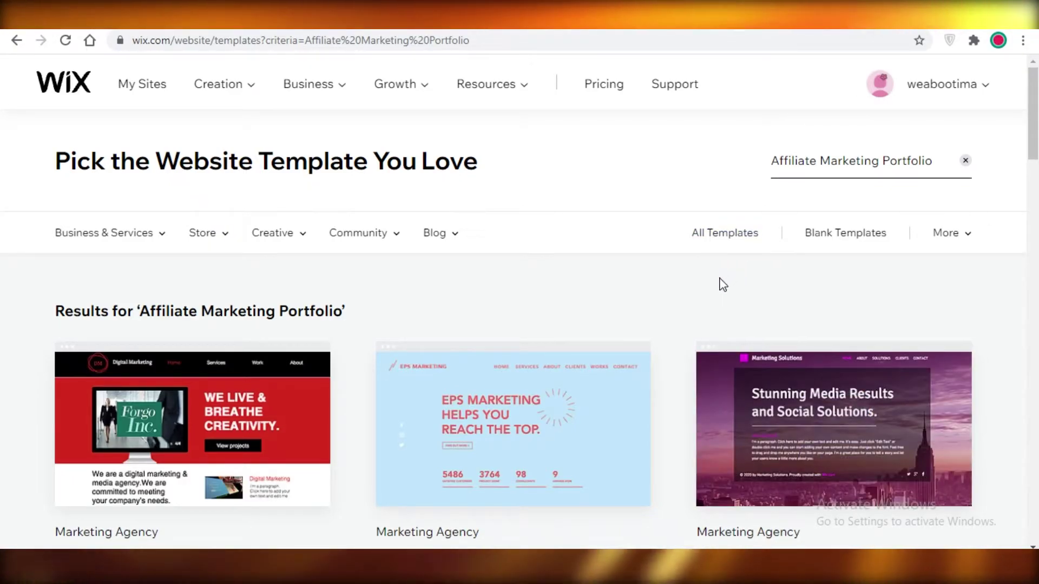
pyautogui.scroll(-3, 707, 294)
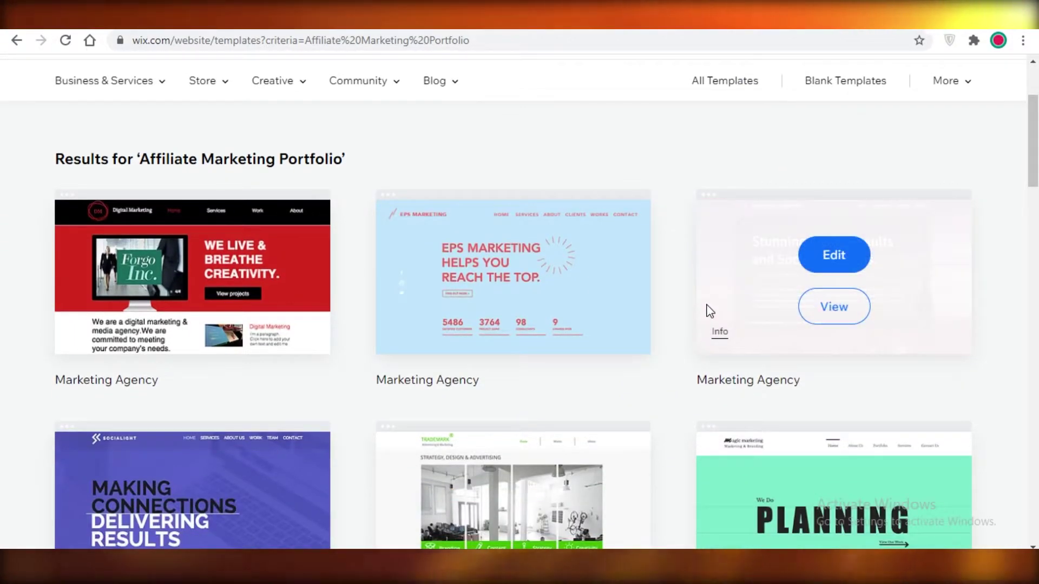
pyautogui.scroll(-2, 1016, 349)
pyautogui.scroll(-11, 940, 400)
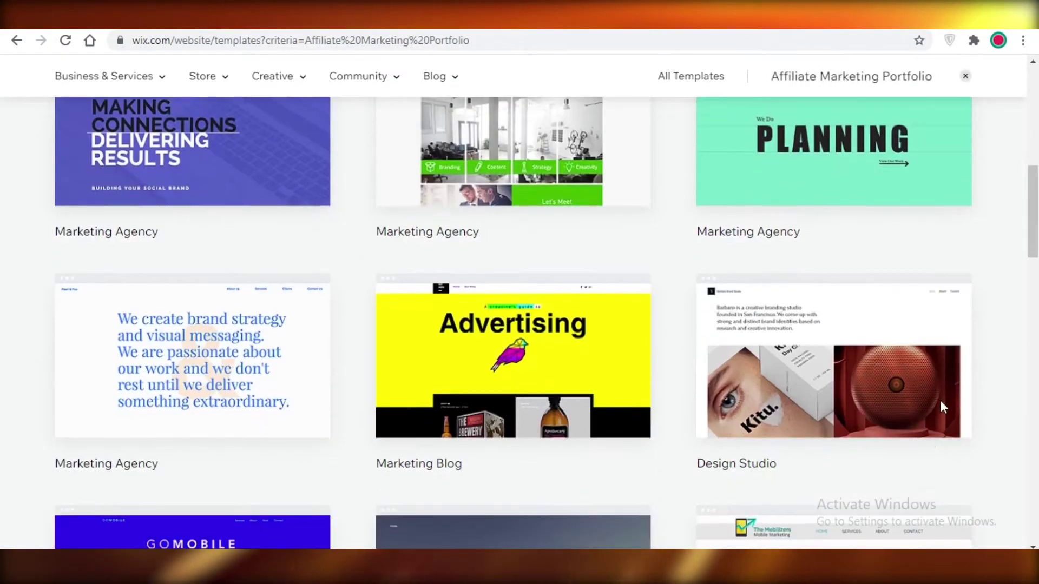
# Go to page 2 of the Affiliate Marketing Portfolio results and examine its templates for a suitable design.
pyautogui.click(431, 510)
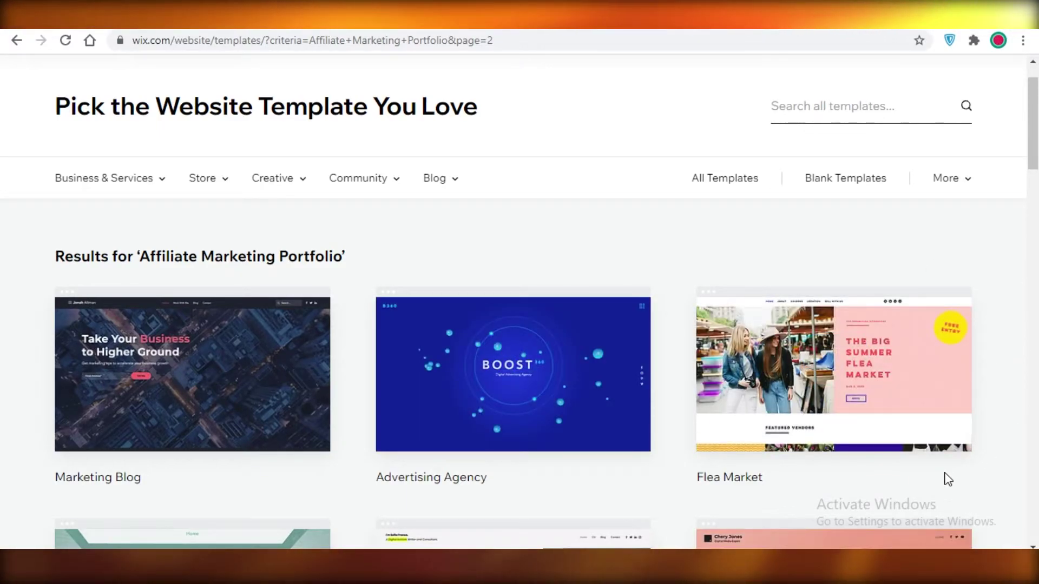
pyautogui.moveTo(940, 420)
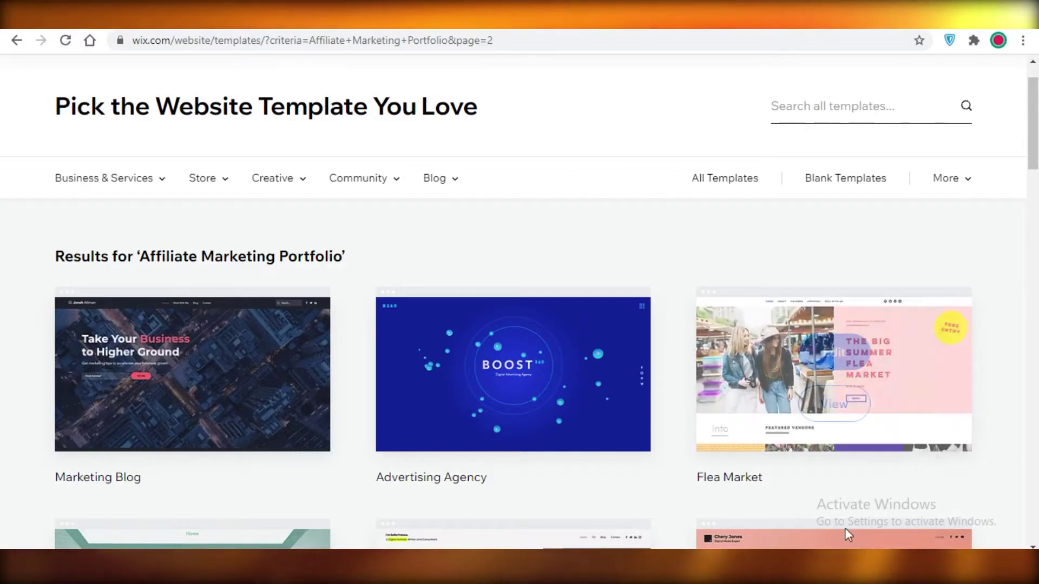
pyautogui.scroll(-5, 649, 270)
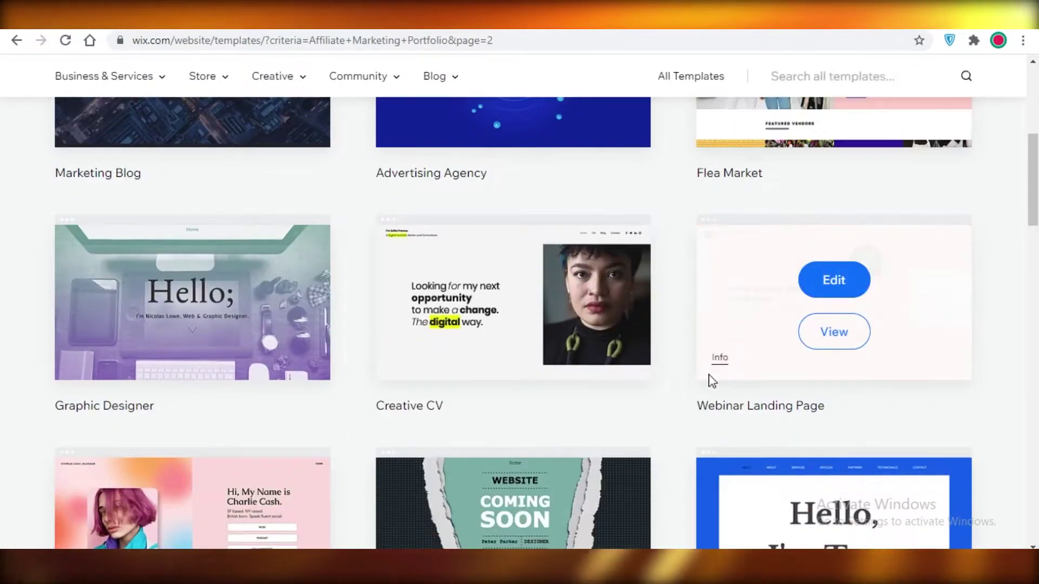
pyautogui.scroll(2, 561, 501)
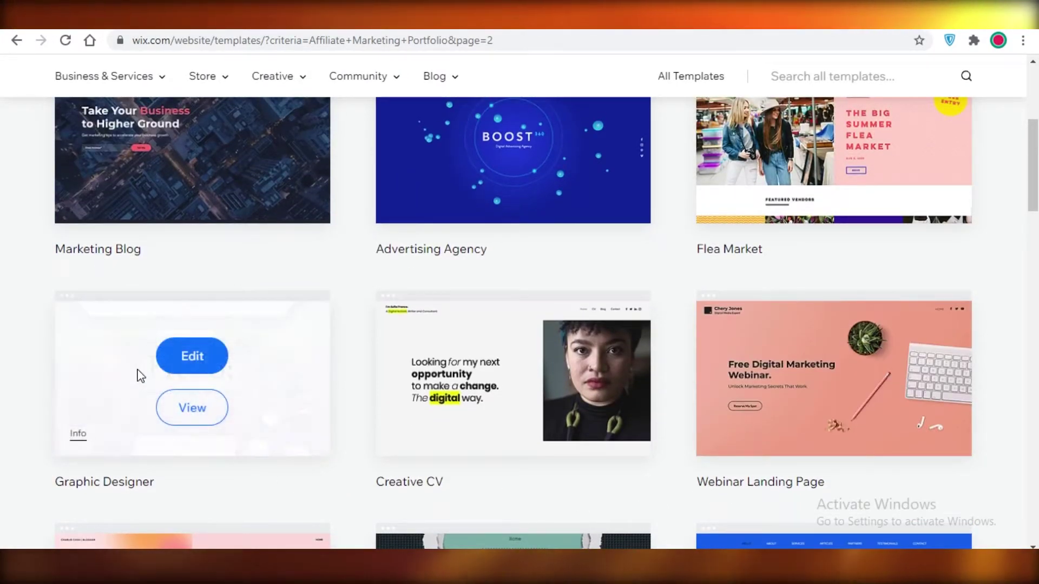
pyautogui.scroll(2, 1019, 348)
pyautogui.scroll(-4, 1019, 348)
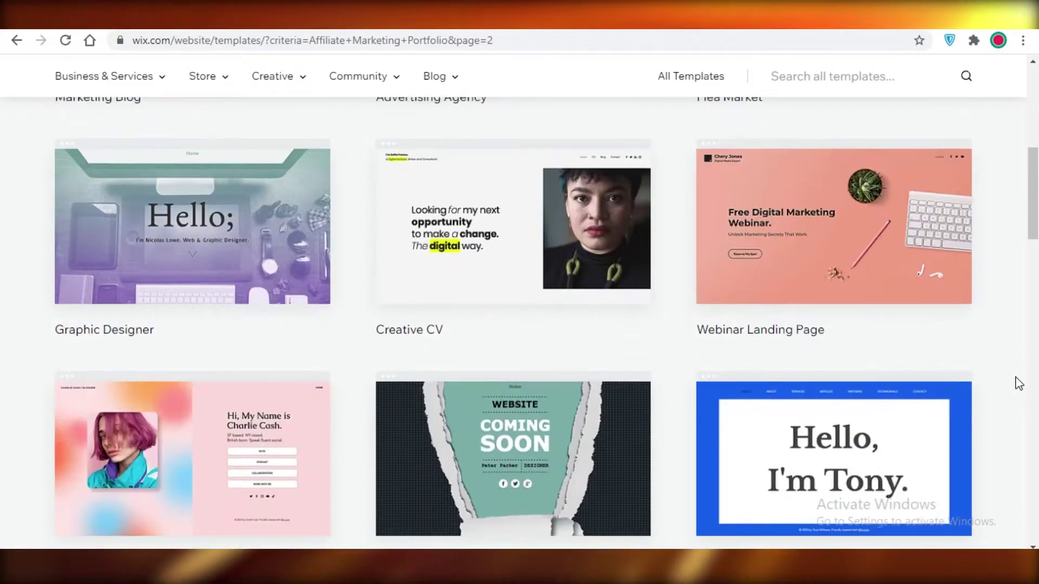
pyautogui.moveTo(858, 476)
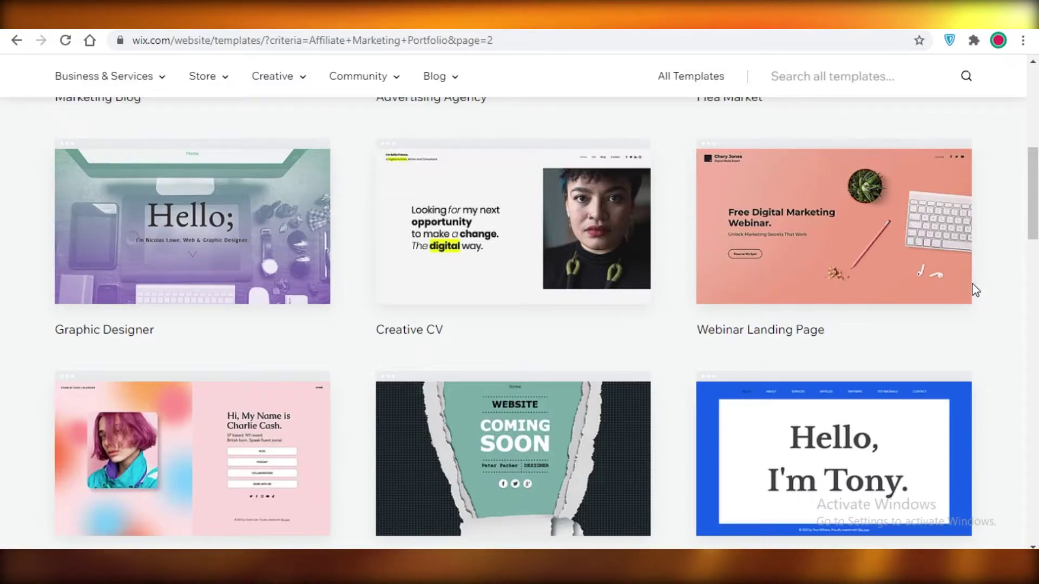
pyautogui.scroll(-5, 976, 325)
pyautogui.scroll(-3, 977, 325)
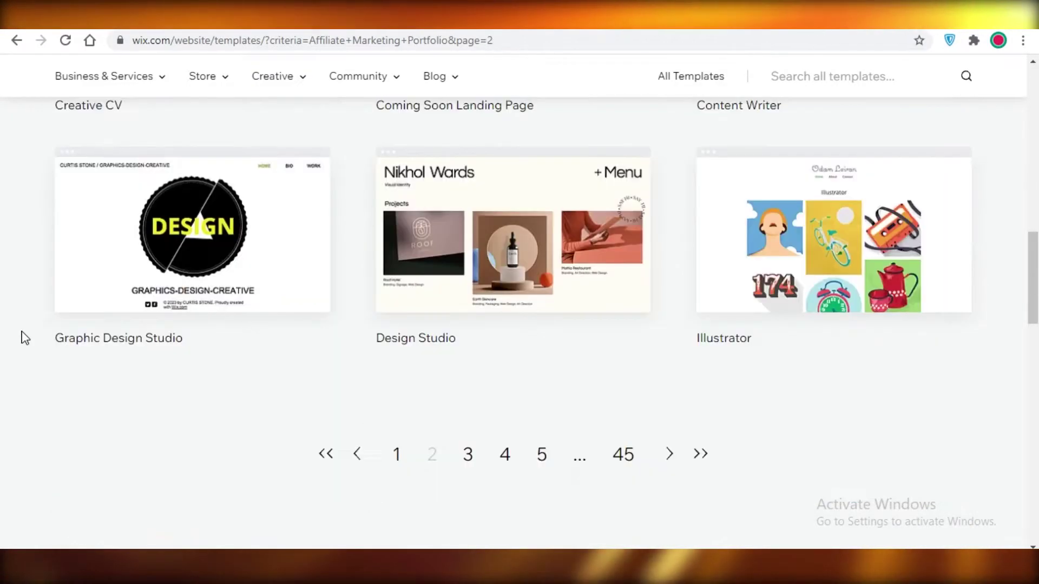
pyautogui.scroll(4, 595, 466)
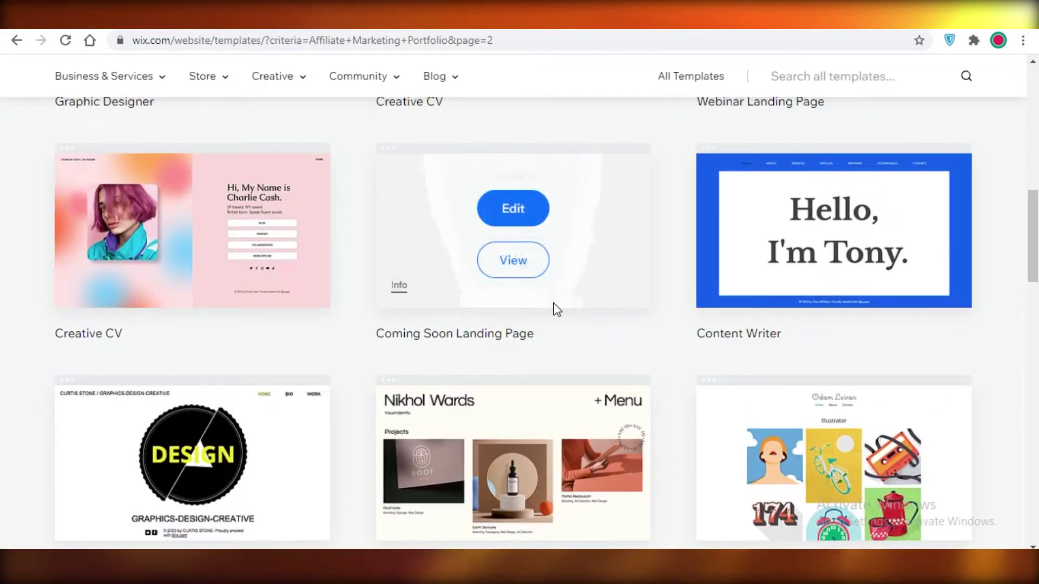
pyautogui.scroll(10, 554, 306)
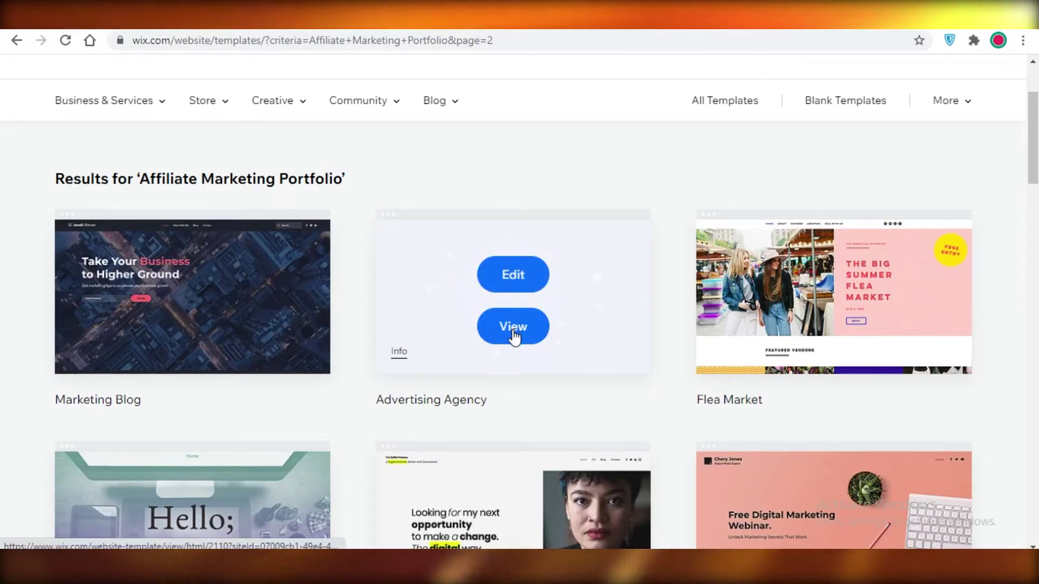
# Open the Advertising Agency template in the editor and look over its home page.
pyautogui.click(513, 275)
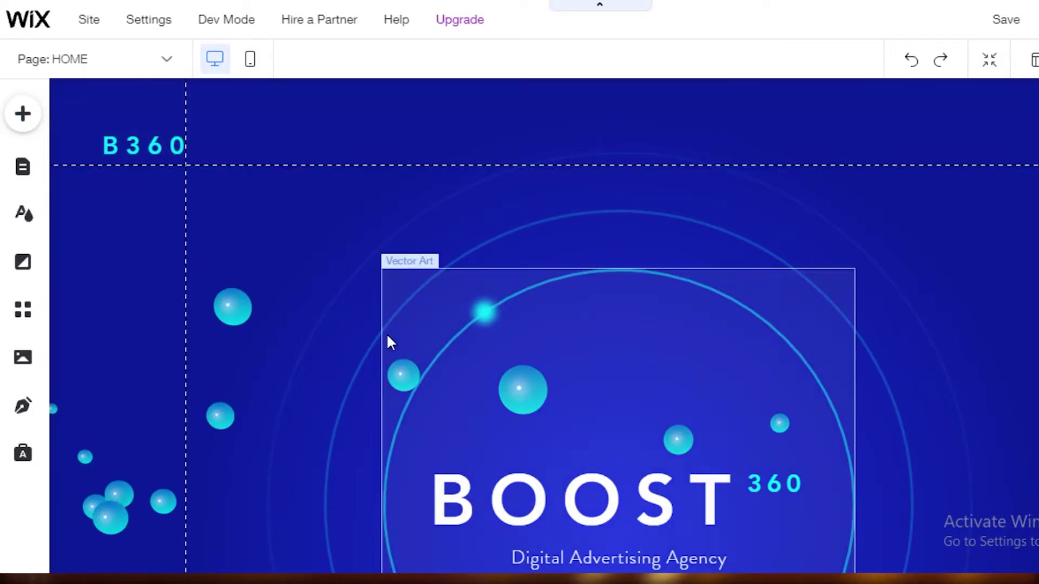
pyautogui.scroll(-10, 503, 403)
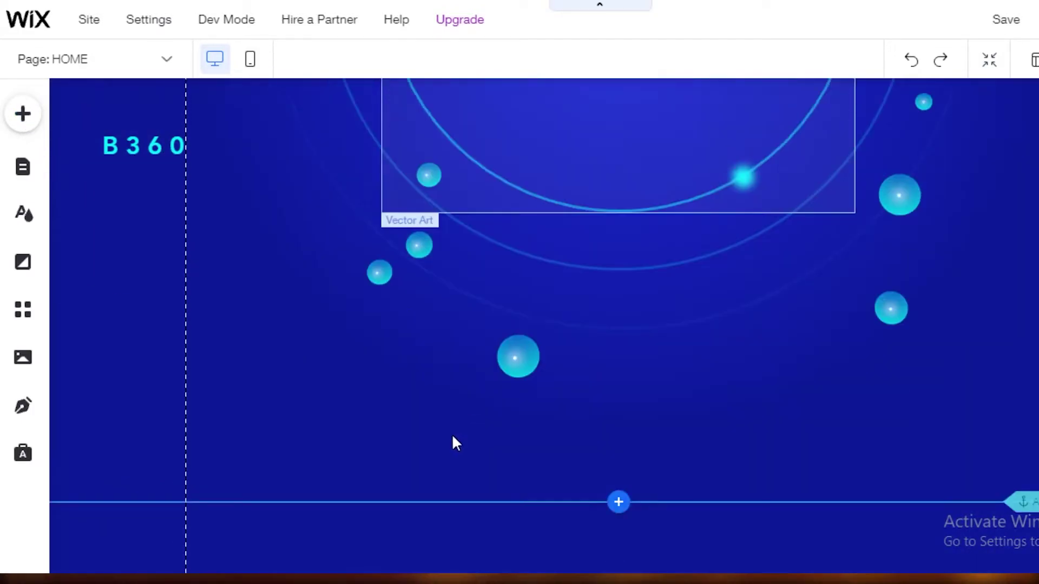
pyautogui.scroll(6, 409, 522)
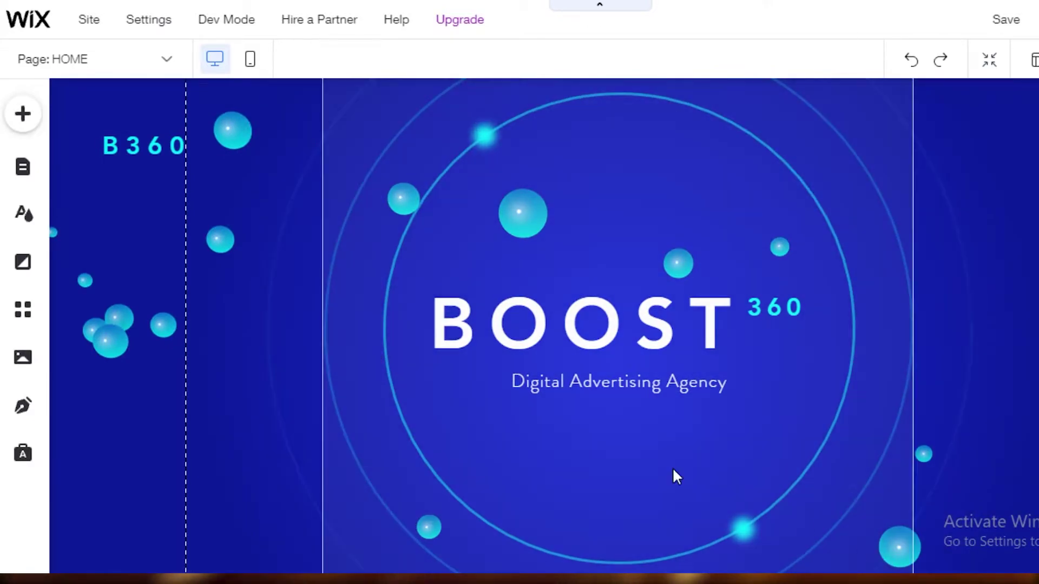
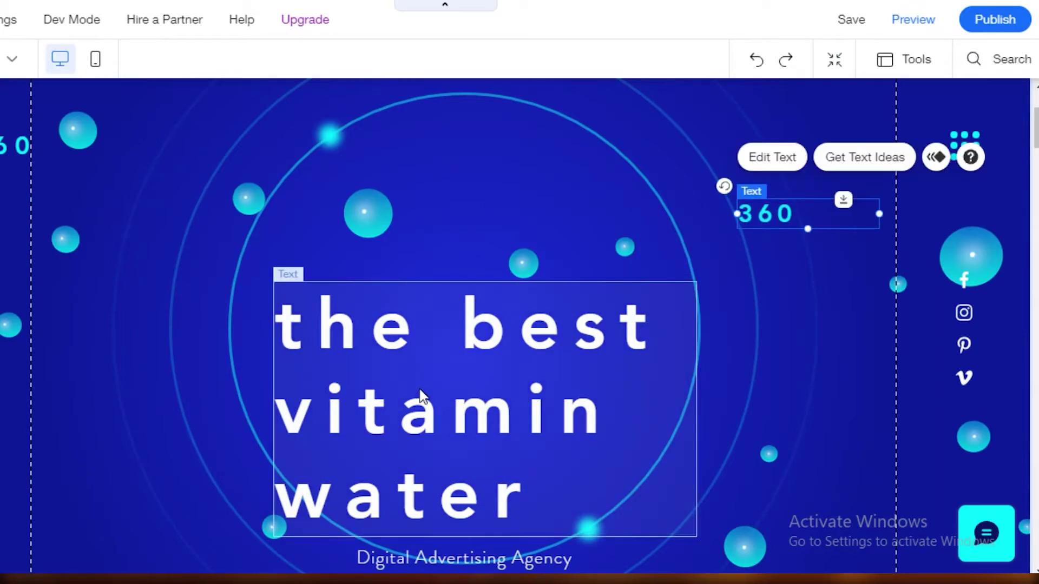
# Move the heading "the best vitamin water" up into the large circle, to about x 279, y 339.
pyautogui.click(456, 358)
pyautogui.moveTo(447, 313); pyautogui.dragTo(462, 278)
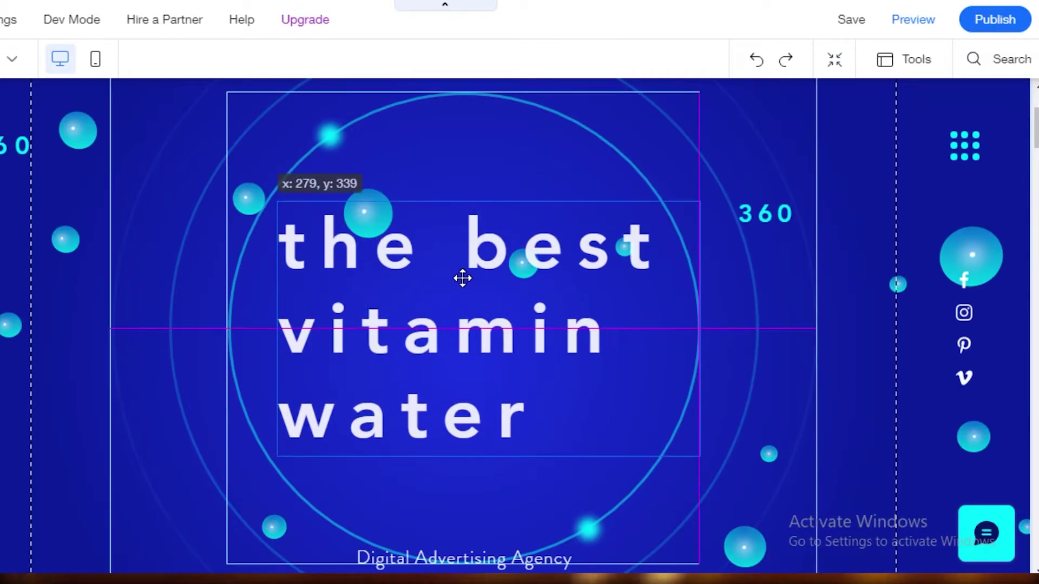
pyautogui.moveTo(429, 393); pyautogui.dragTo(429, 393)
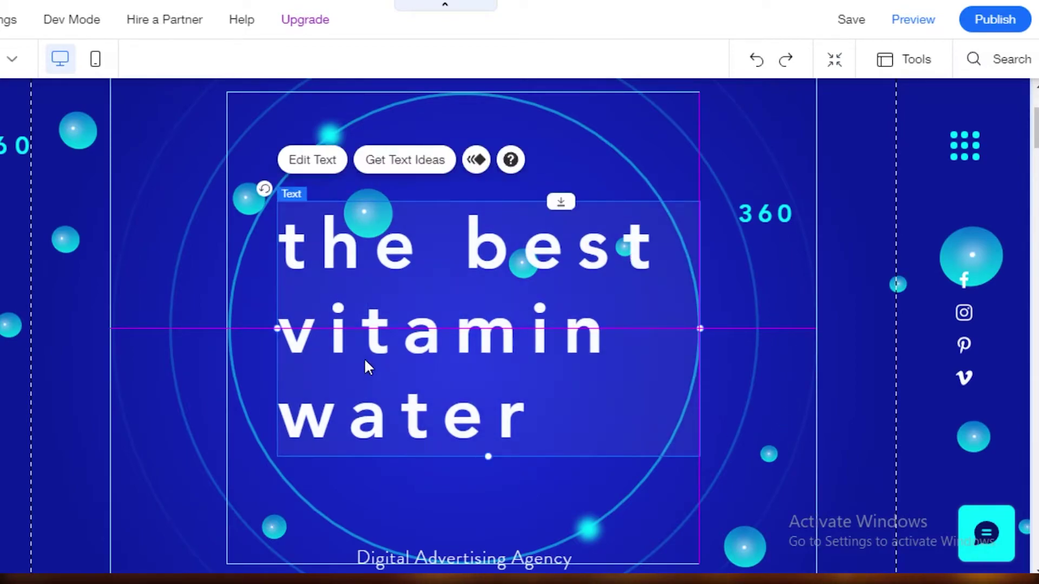
# Move the "Digital Advertising Agency" tagline up to just below the heading, and shift the circle vector art up and to the right.
pyautogui.scroll(-2, 389, 408)
pyautogui.moveTo(427, 470); pyautogui.dragTo(429, 393)
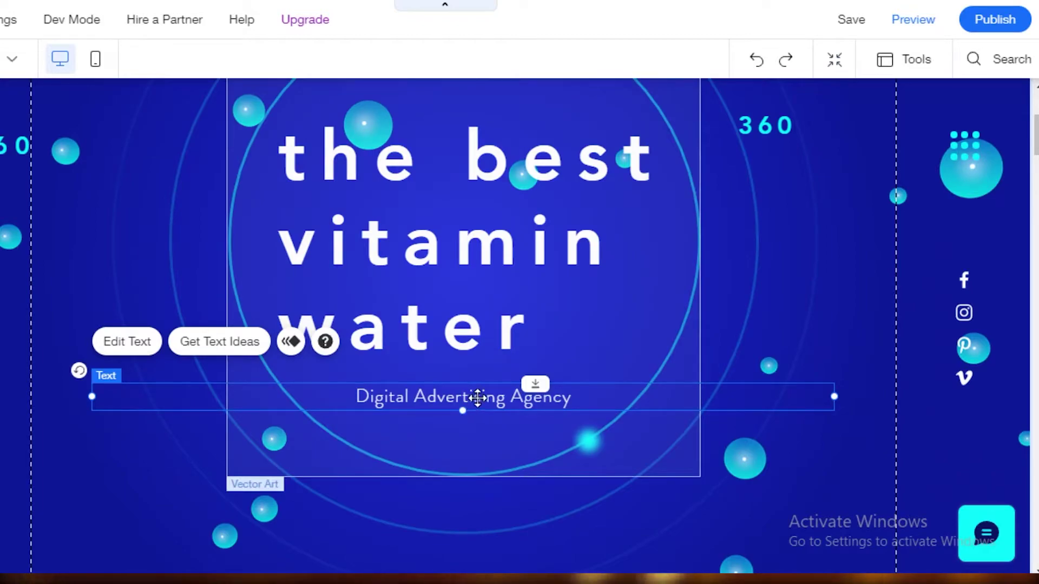
pyautogui.moveTo(486, 399); pyautogui.dragTo(475, 396)
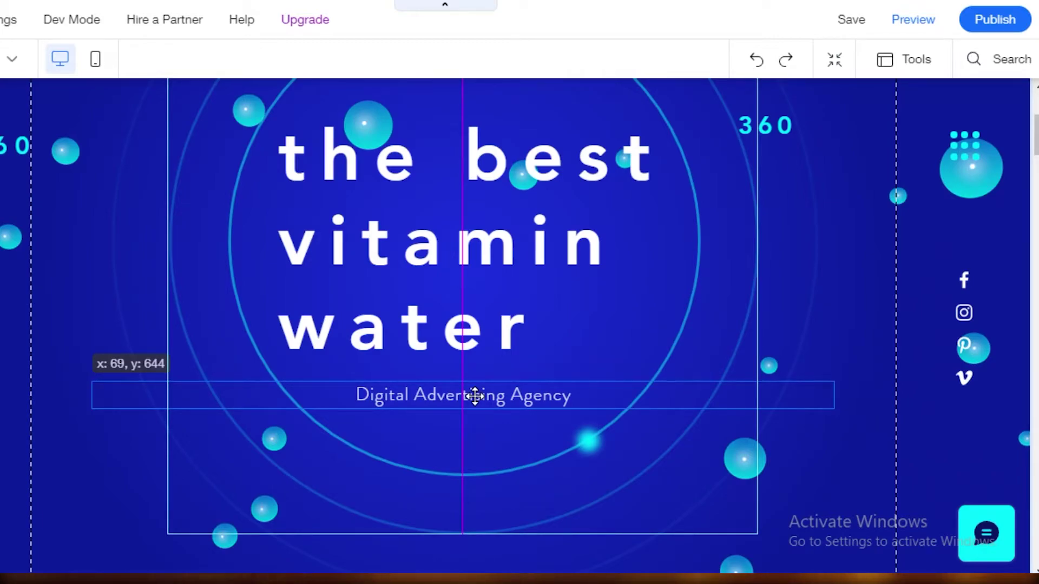
pyautogui.moveTo(544, 411); pyautogui.dragTo(584, 403)
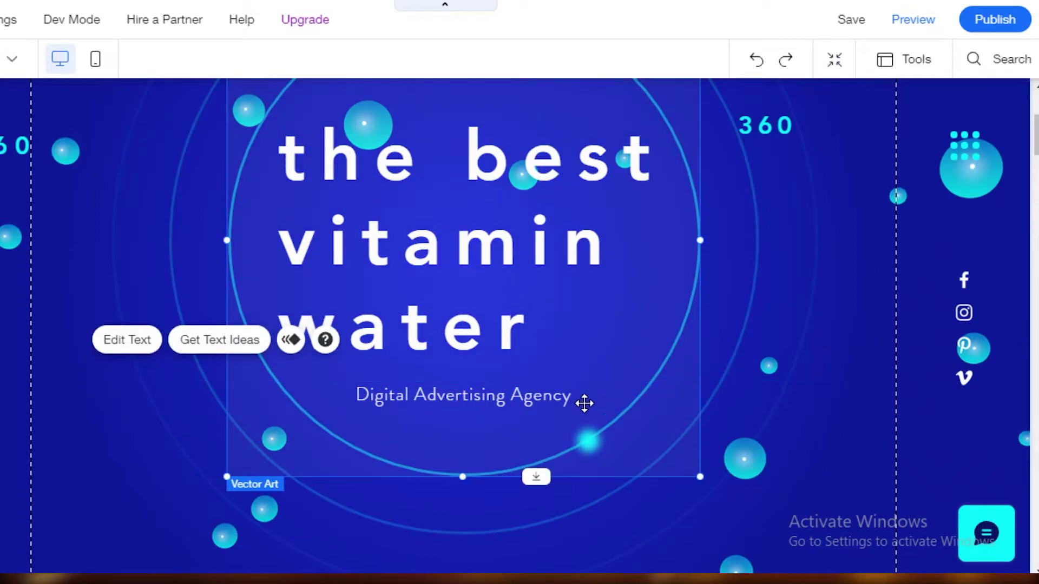
# Replace the tagline below the heading with "GET INVOLVED NOW!" and leave text editing.
pyautogui.click(512, 396)
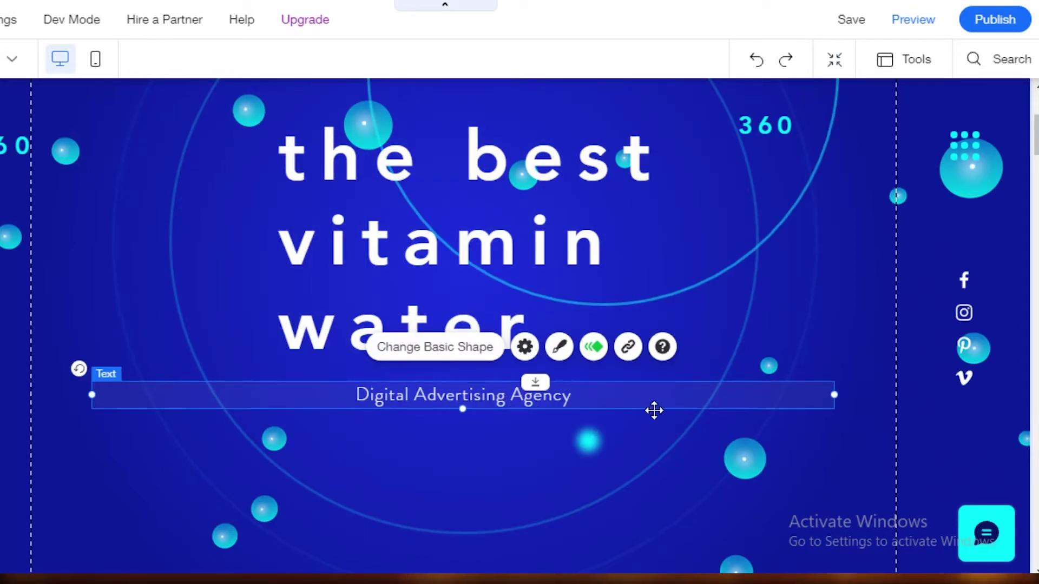
pyautogui.doubleClick(524, 404)
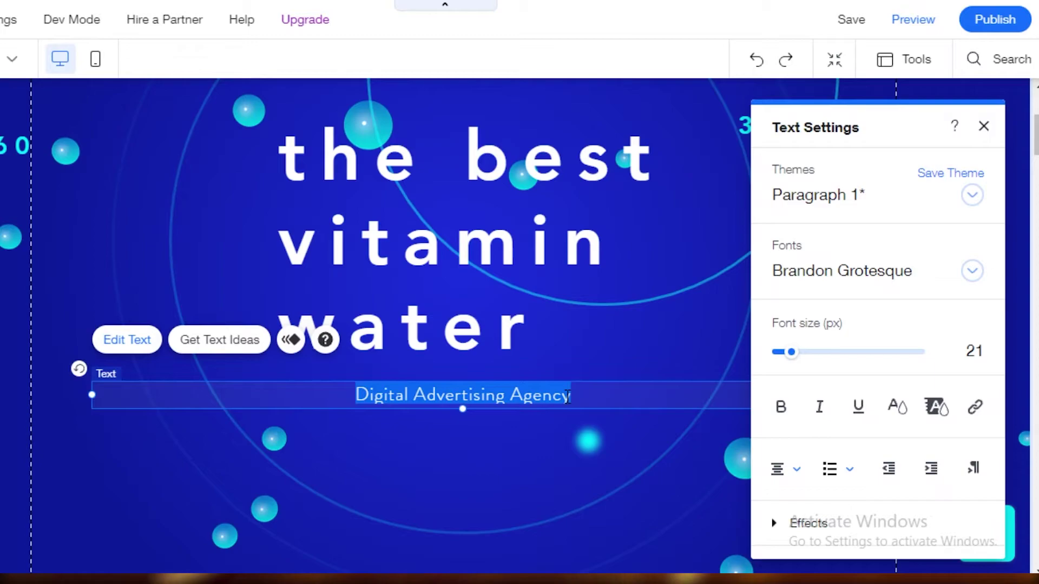
pyautogui.write('GET INVOLVED NOW!')
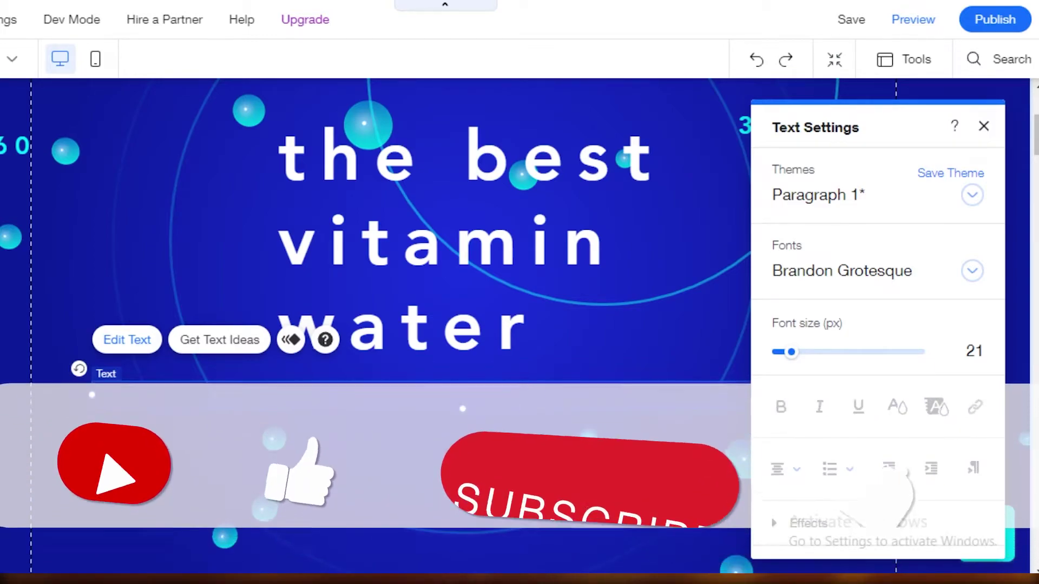
pyautogui.click(983, 126)
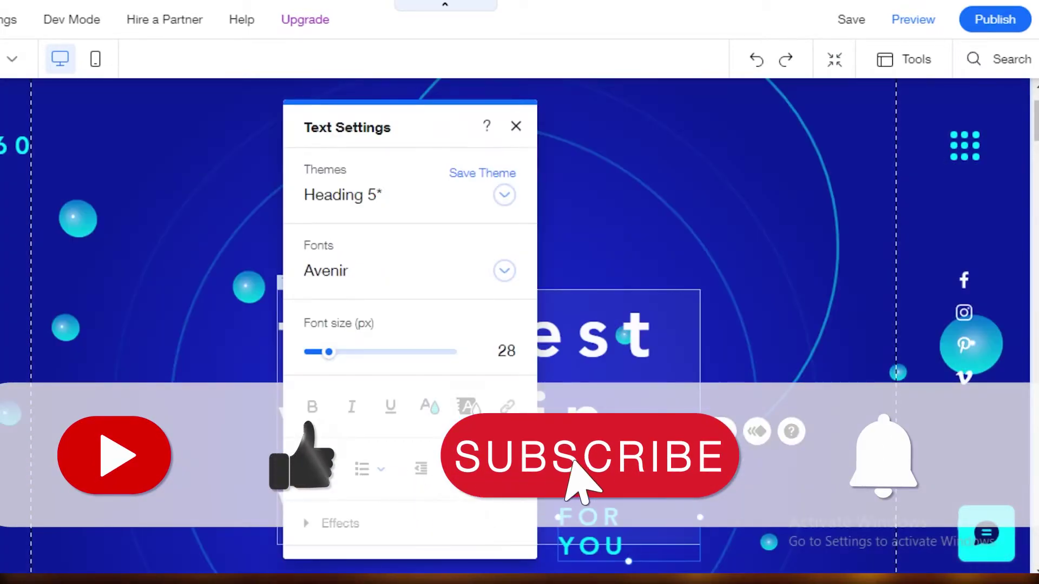
pyautogui.click(830, 296)
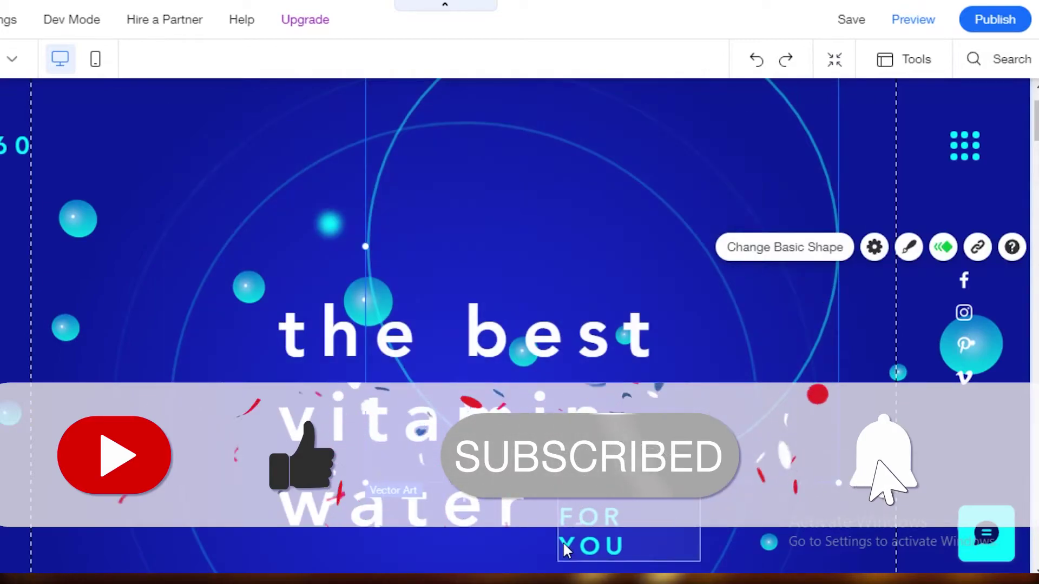
pyautogui.click(739, 538)
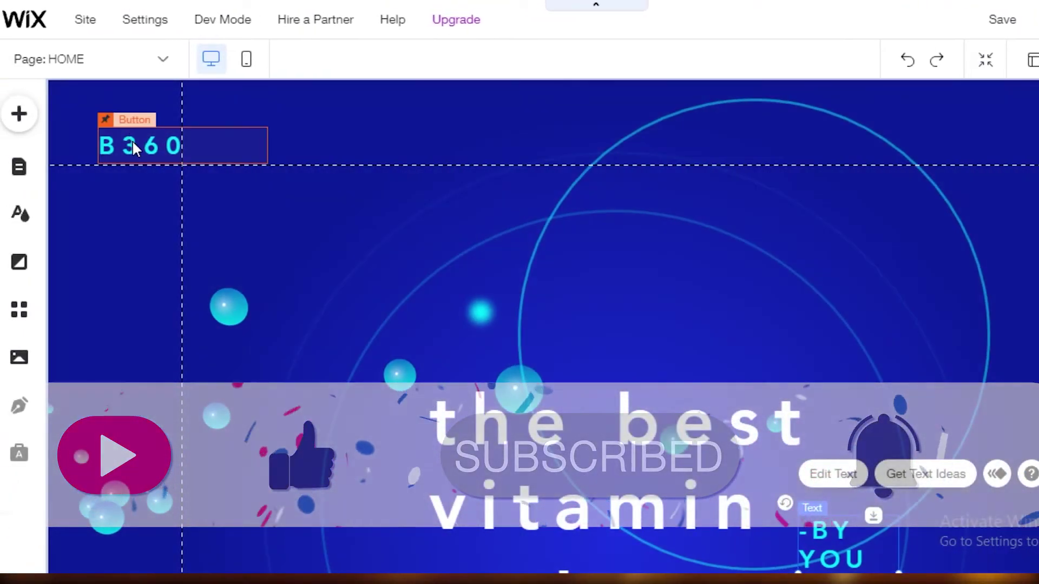
# Change the text of the B360 header button to "THE BEST VITAMIN WATER".
pyautogui.click(132, 141)
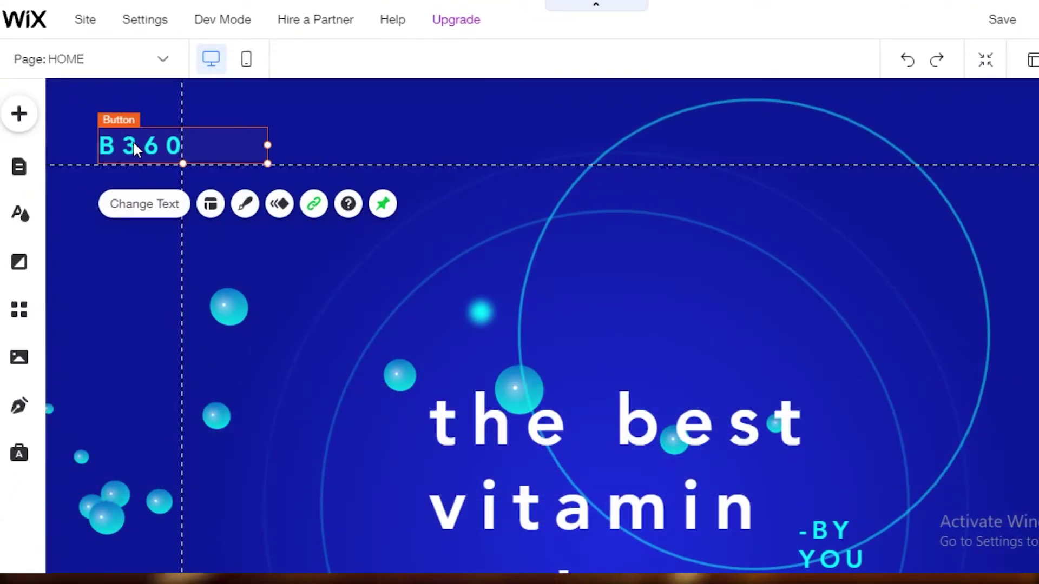
pyautogui.doubleClick(142, 148)
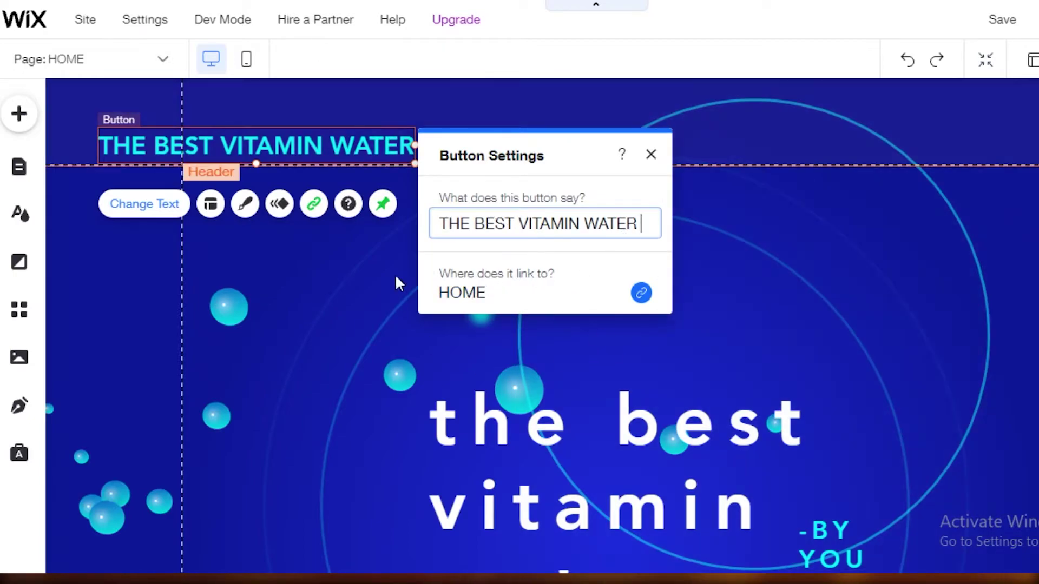
pyautogui.click(651, 156)
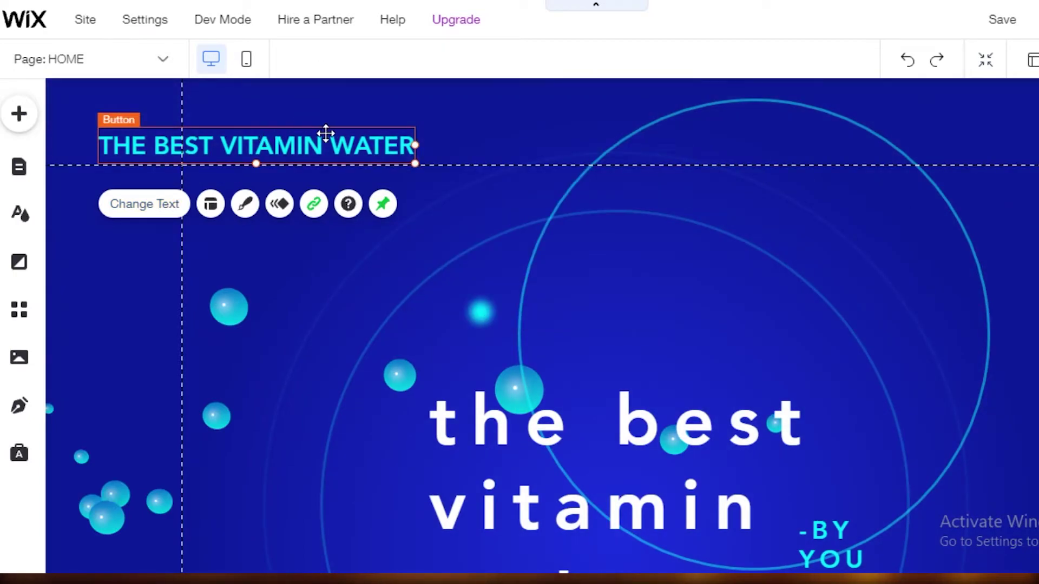
# Unpin the header title button from the screen and attach it to the header at about x 0, y 29.
pyautogui.click(382, 203)
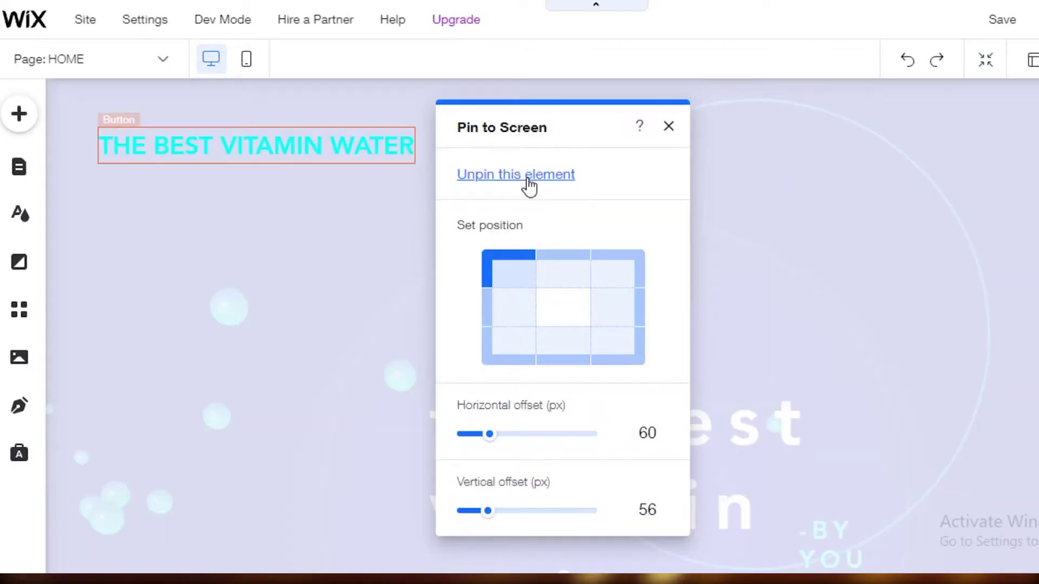
pyautogui.click(543, 181)
pyautogui.moveTo(250, 127); pyautogui.dragTo(302, 123)
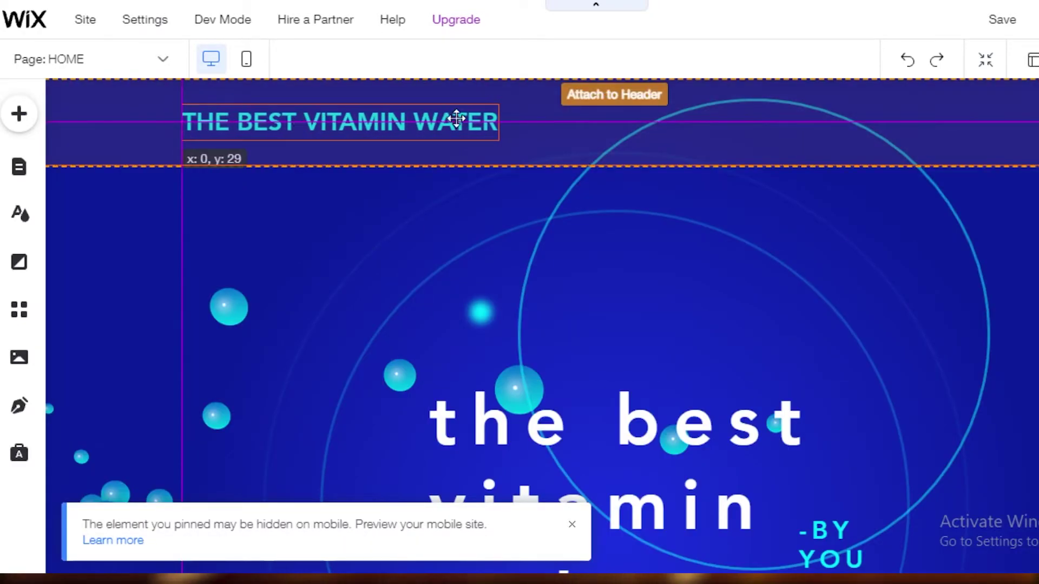
pyautogui.moveTo(626, 107); pyautogui.dragTo(624, 94)
pyautogui.click(624, 94)
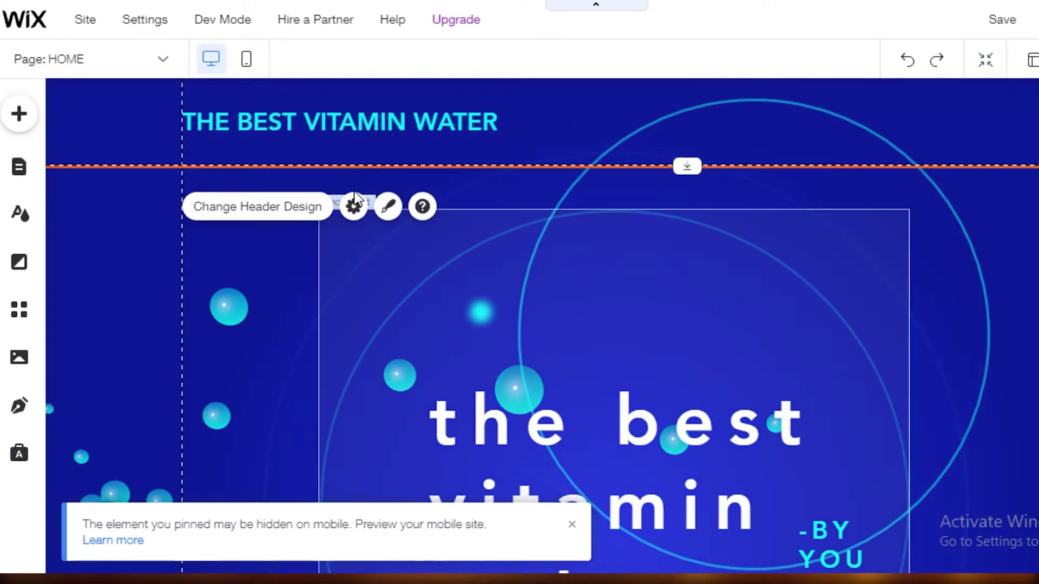
# Look through the home page sections below the hero area, including the agency statistics, project images and Services.
pyautogui.scroll(-10, 795, 301)
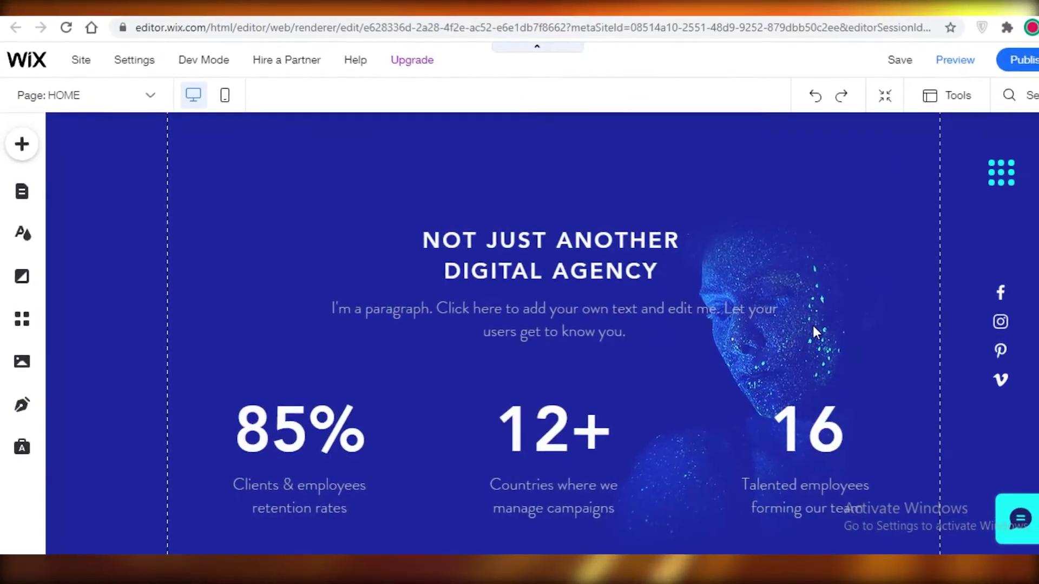
pyautogui.scroll(4, 773, 336)
pyautogui.scroll(-3, 564, 381)
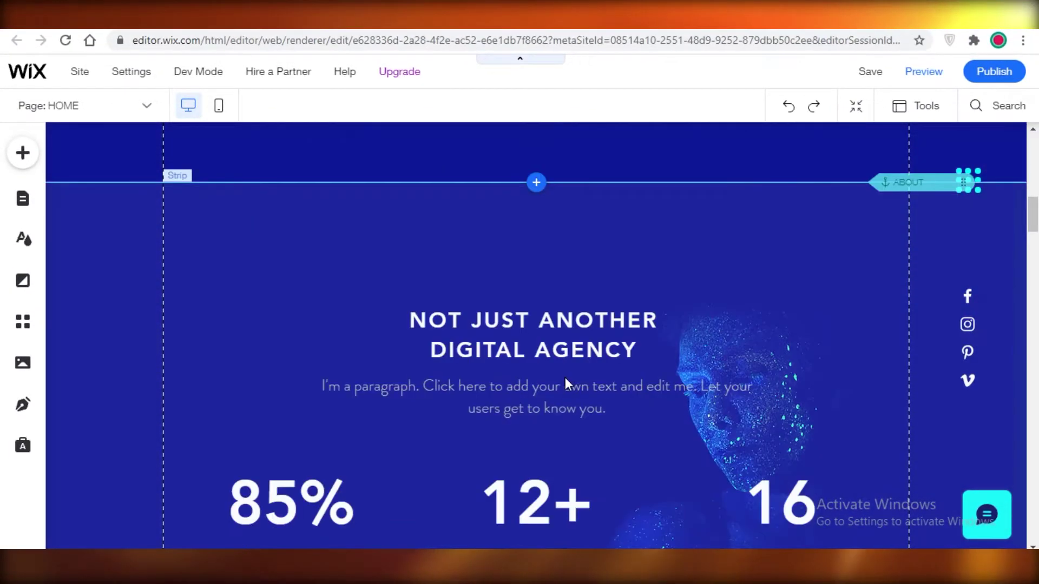
pyautogui.scroll(3, 565, 395)
pyautogui.scroll(-8, 826, 423)
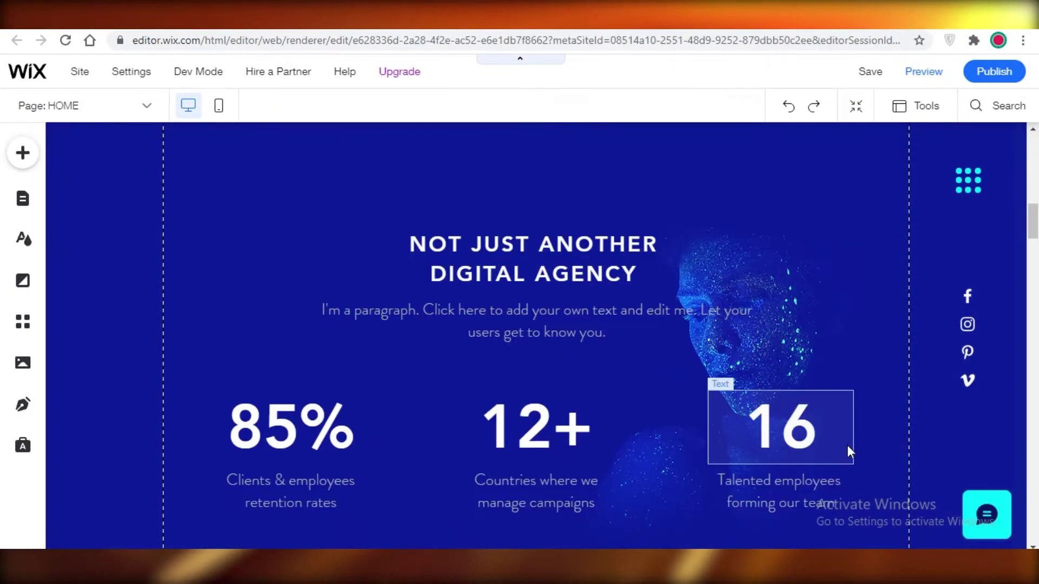
pyautogui.scroll(-4, 729, 406)
pyautogui.scroll(-20, 642, 448)
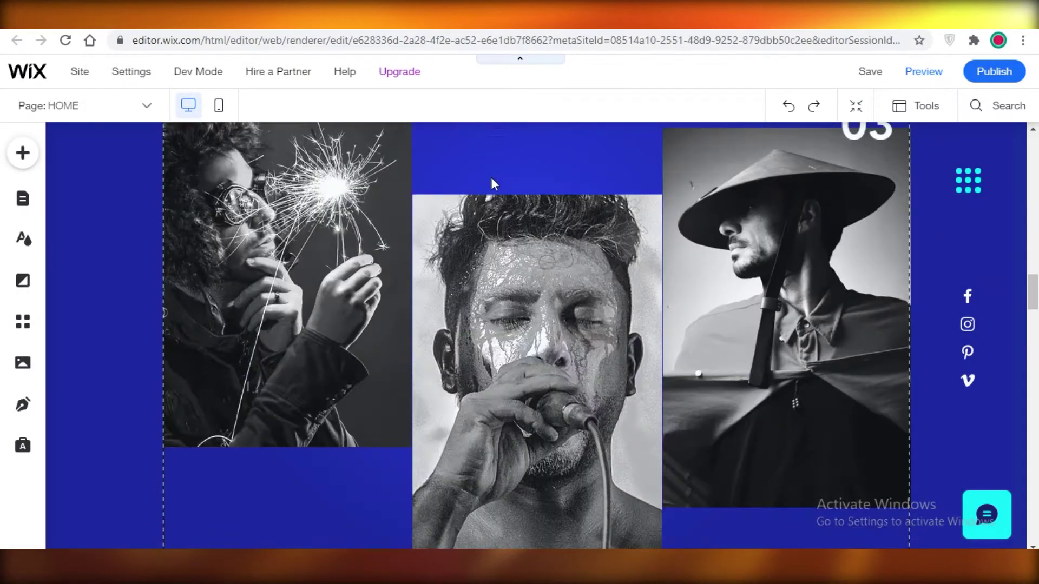
pyautogui.scroll(10, 579, 347)
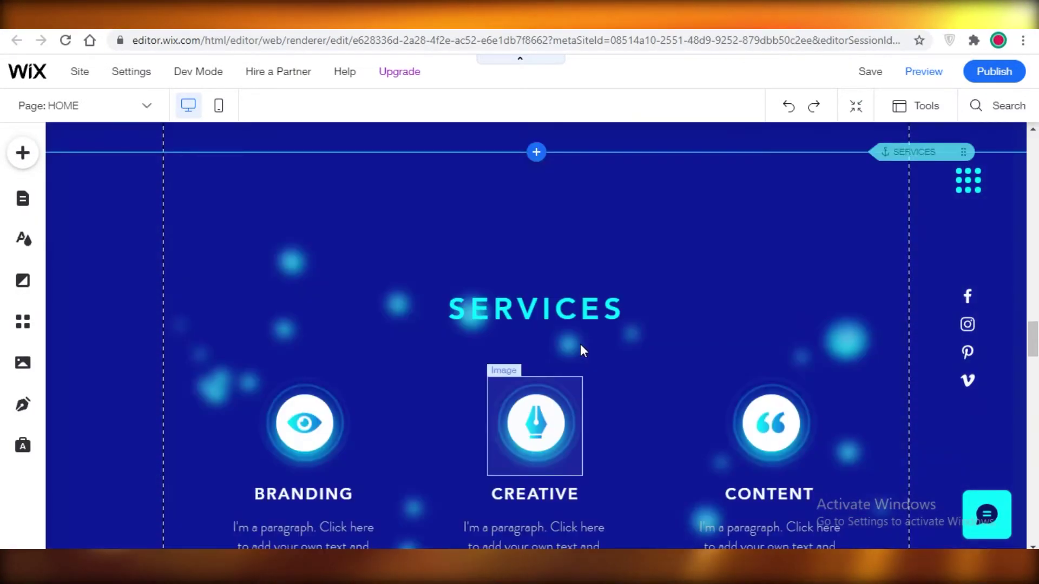
pyautogui.scroll(12, 427, 421)
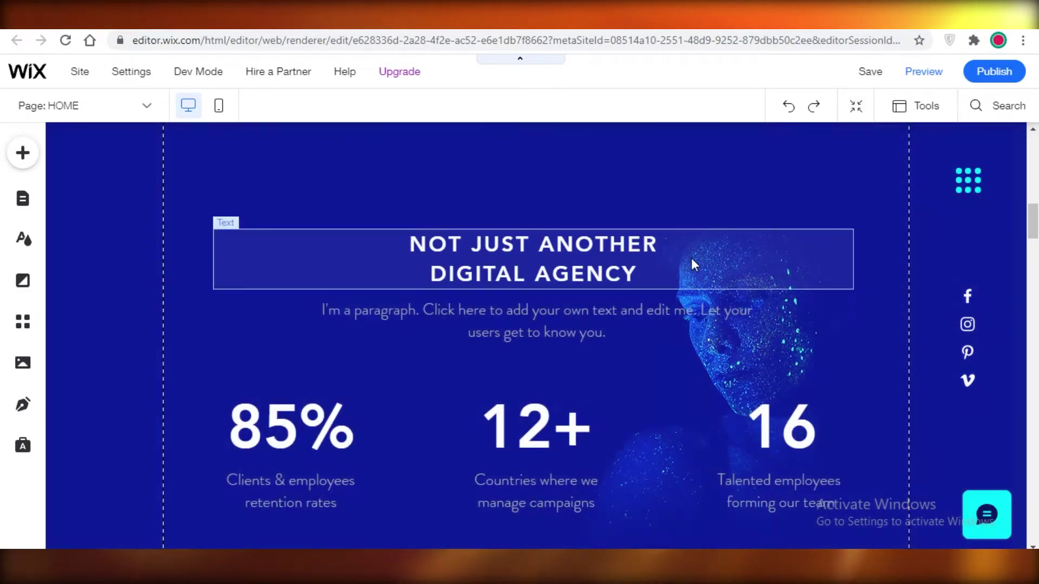
# Delete the strip containing the "NOT JUST ANOTHER DIGITAL AGENCY" text and statistics.
pyautogui.click(733, 216)
pyautogui.click(734, 217)
pyautogui.scroll(5, 735, 219)
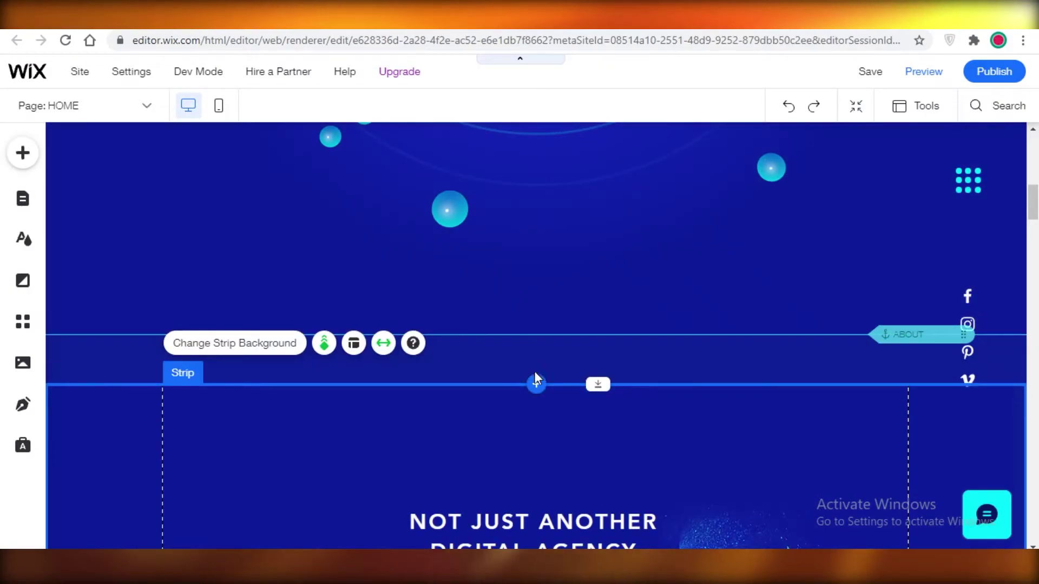
pyautogui.scroll(-4, 525, 415)
pyautogui.scroll(2, 524, 417)
pyautogui.rightClick(524, 417)
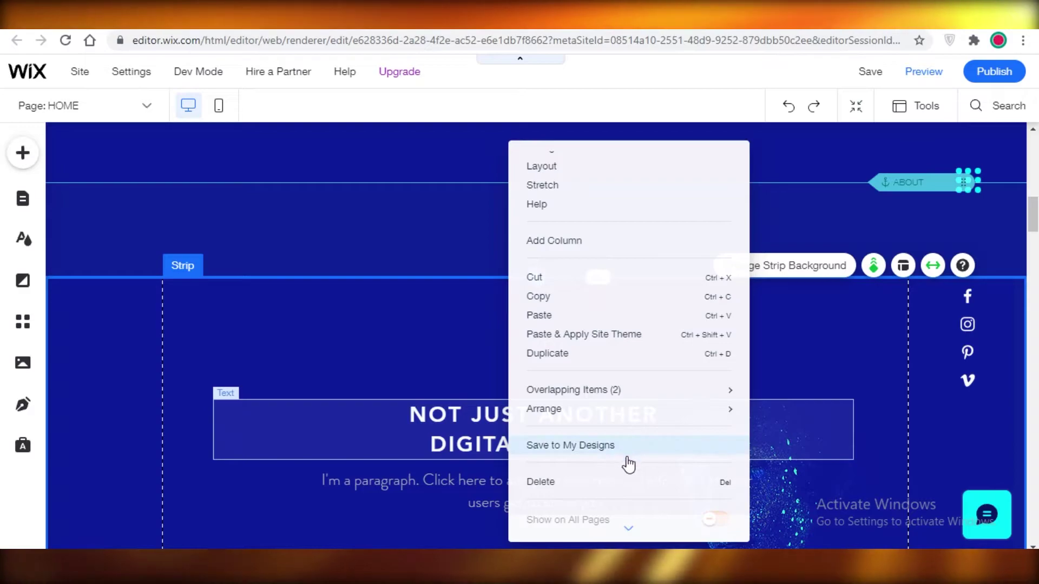
pyautogui.click(560, 485)
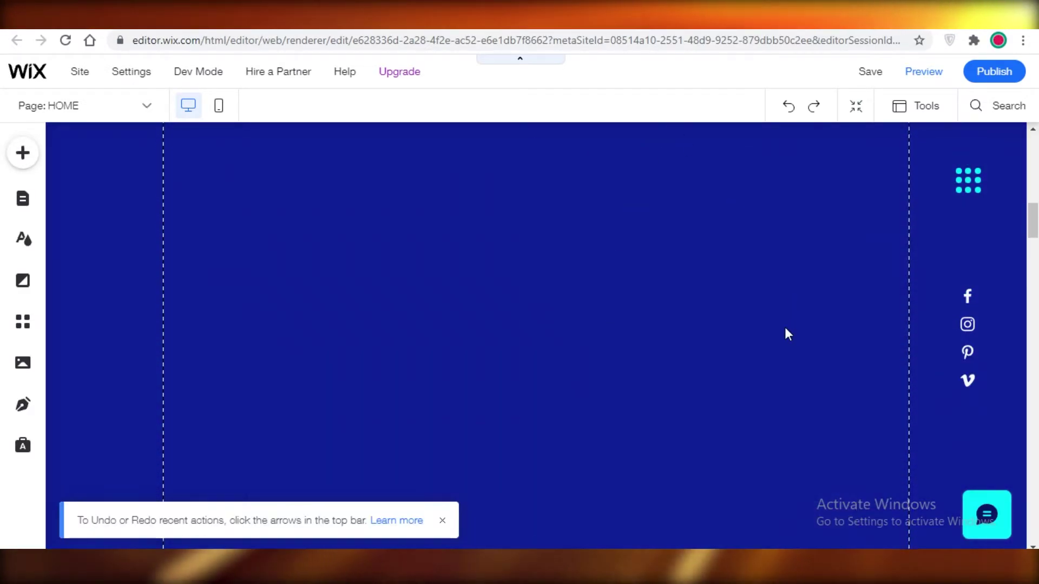
# Delete the Latest Projects strip from the home page.
pyautogui.rightClick(717, 374)
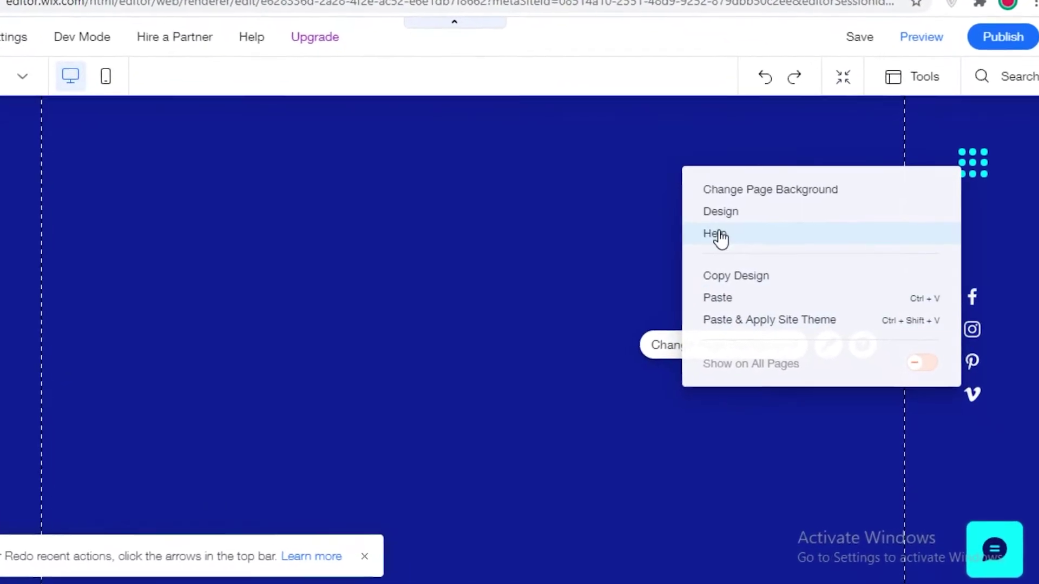
pyautogui.click(715, 215)
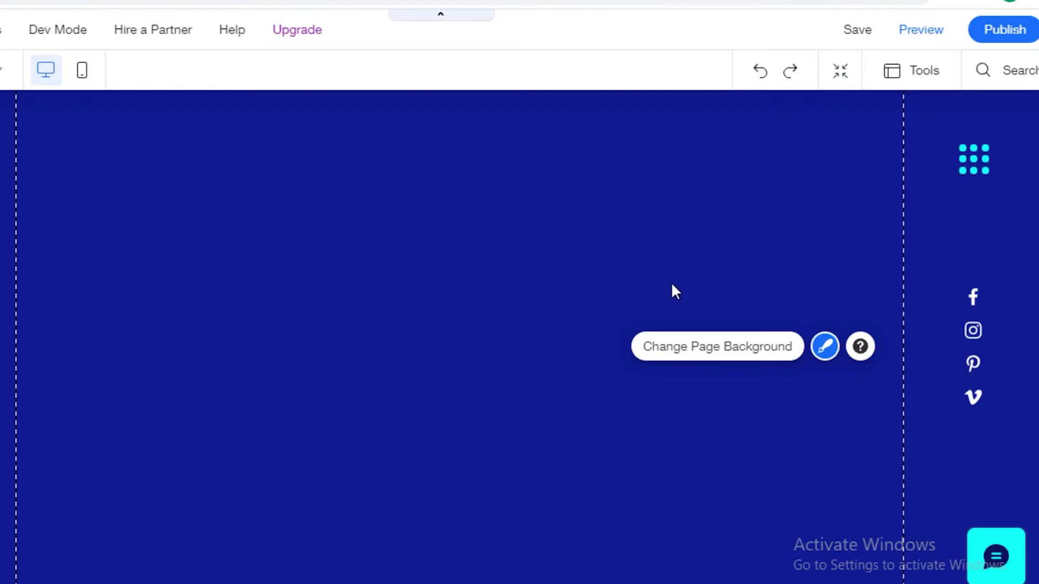
pyautogui.scroll(-8, 490, 319)
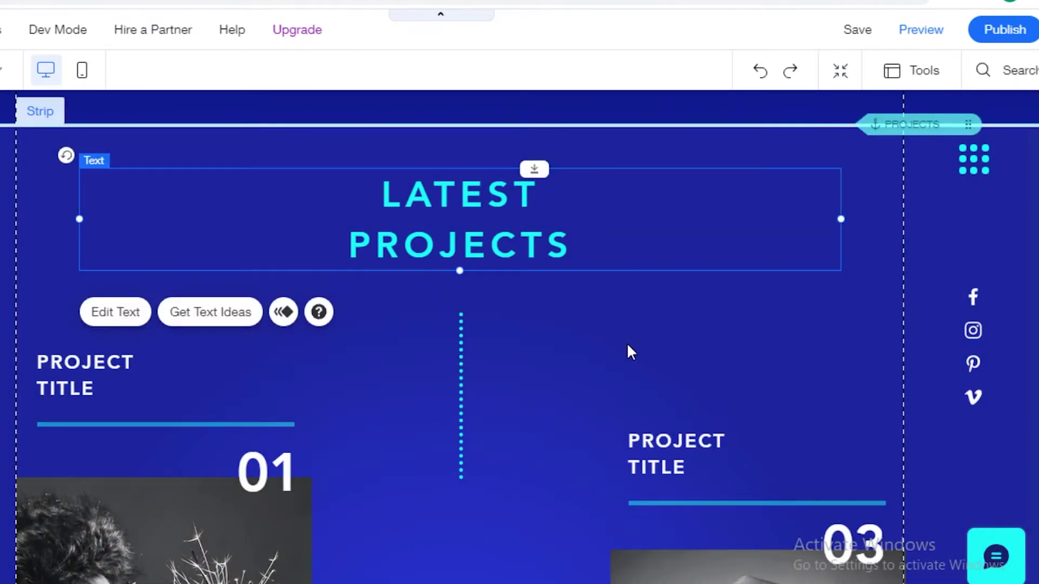
pyautogui.rightClick(626, 342)
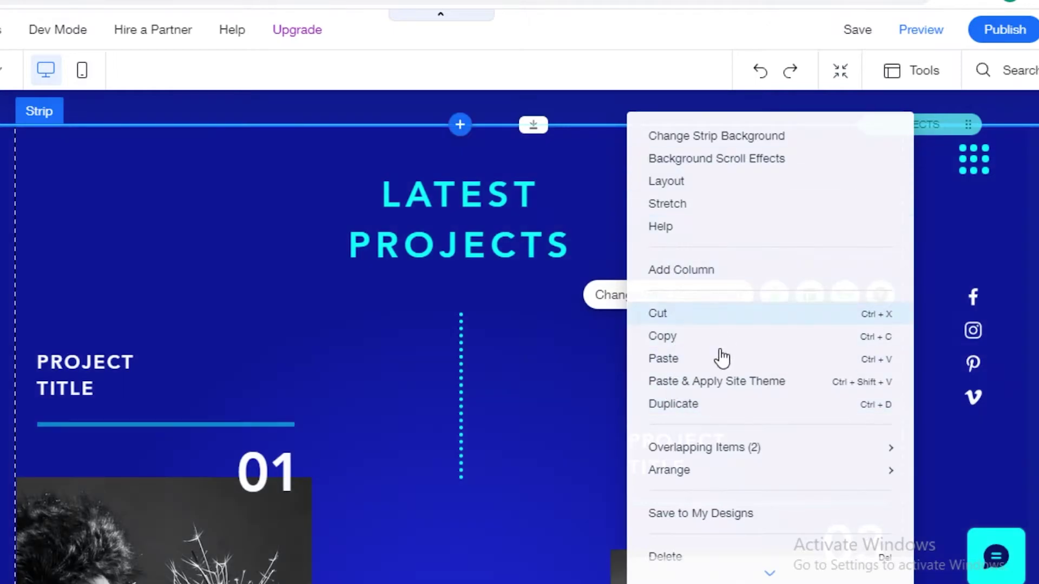
pyautogui.scroll(-1, 705, 498)
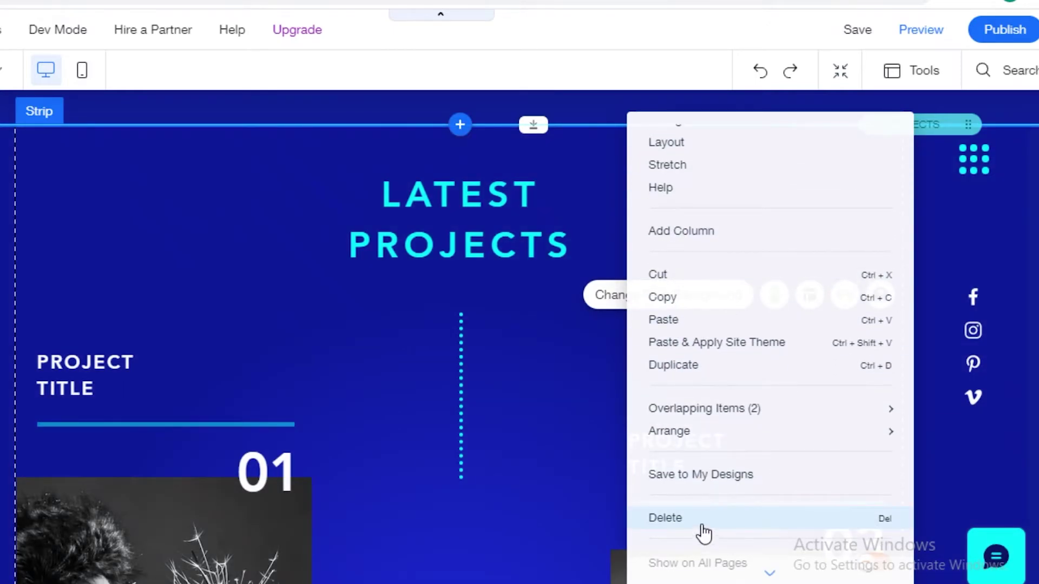
pyautogui.click(700, 525)
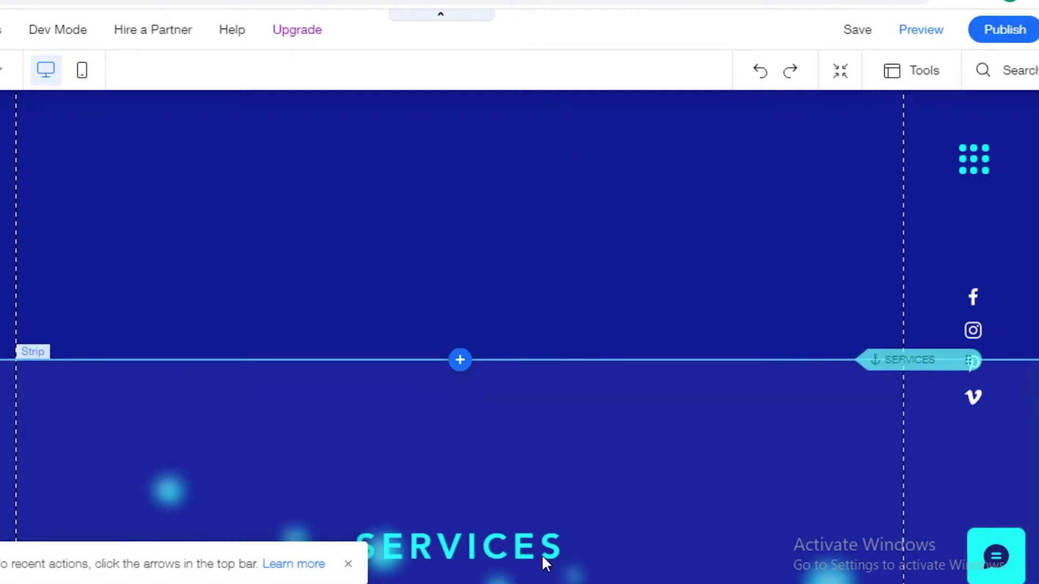
# Delete the large frame image behind the three team member profiles on the home page.
pyautogui.scroll(-8, 557, 541)
pyautogui.rightClick(575, 535)
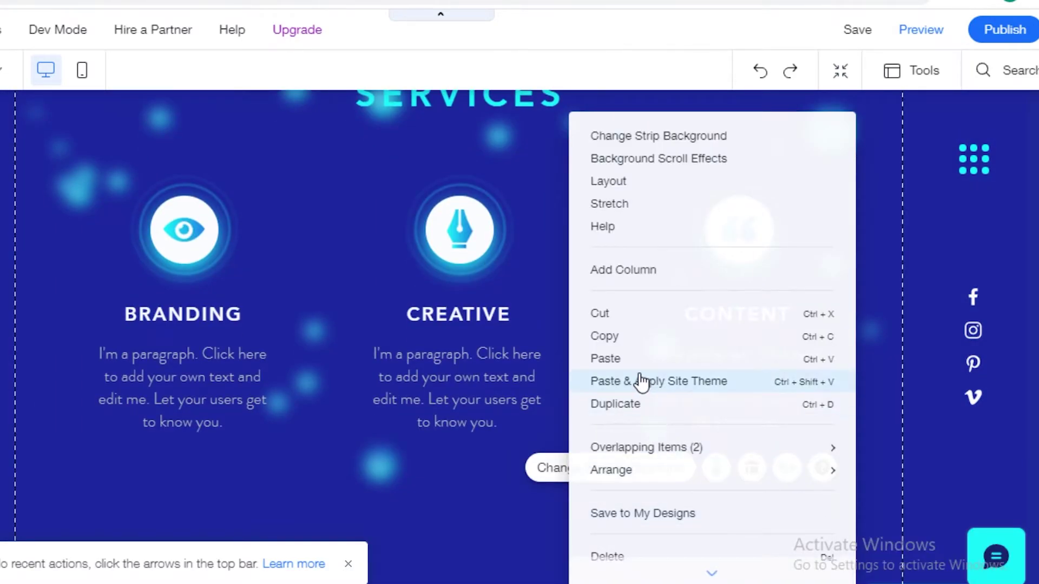
pyautogui.scroll(-15, 599, 510)
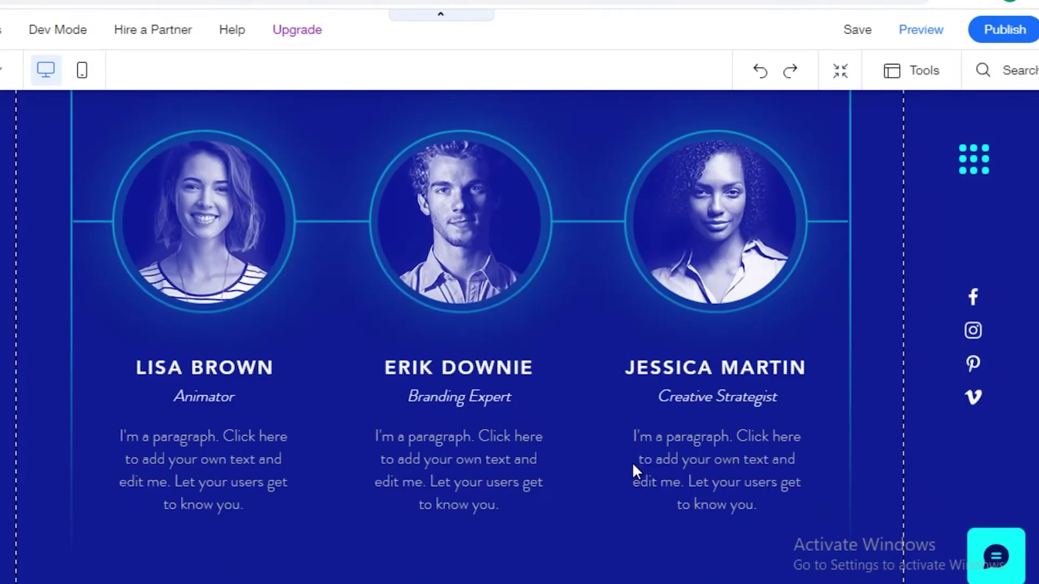
pyautogui.scroll(-1, 627, 473)
pyautogui.rightClick(596, 536)
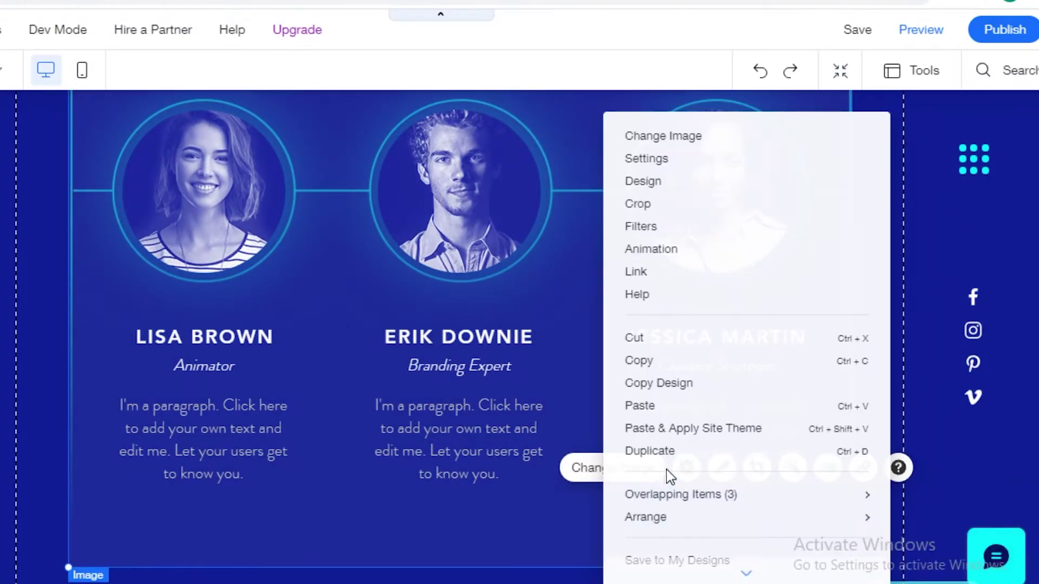
pyautogui.click(669, 476)
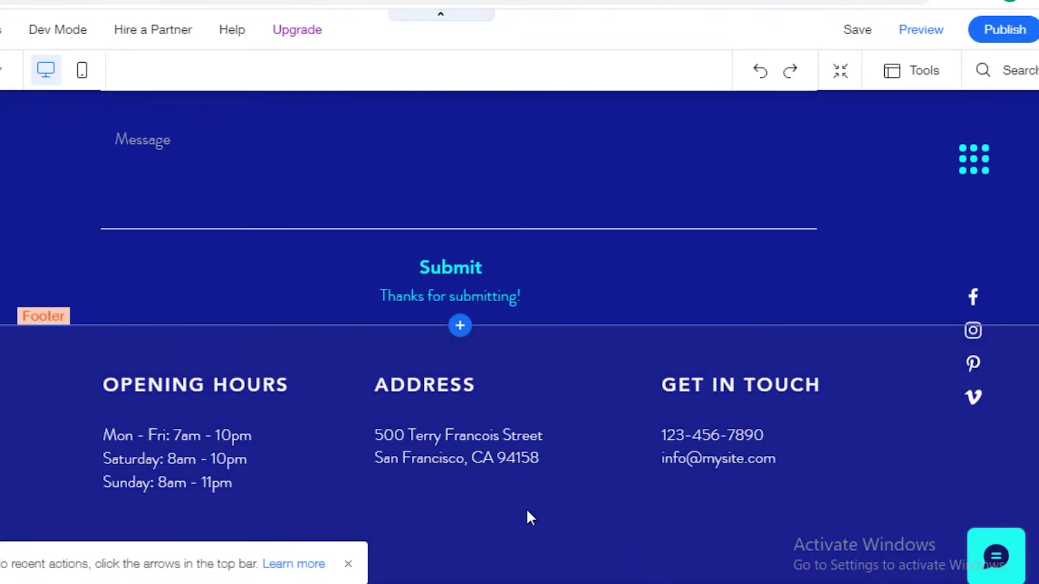
# Look through the contact form, the footer details and the subscribe form, and return to the hero area.
pyautogui.scroll(5, 525, 508)
pyautogui.scroll(-8, 395, 522)
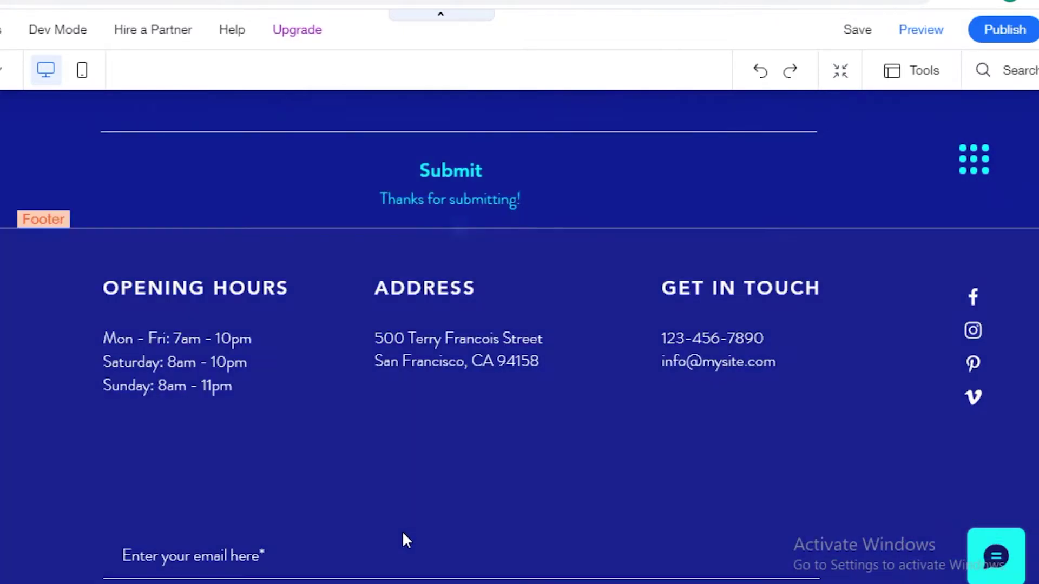
pyautogui.scroll(-2, 407, 514)
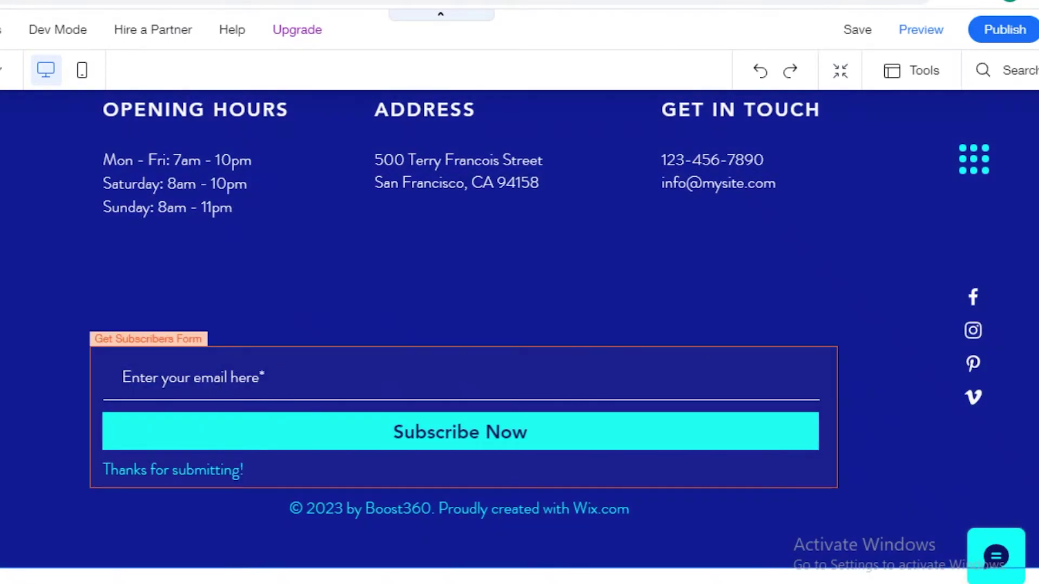
pyautogui.scroll(1, 1005, 368)
pyautogui.scroll(15, 1005, 346)
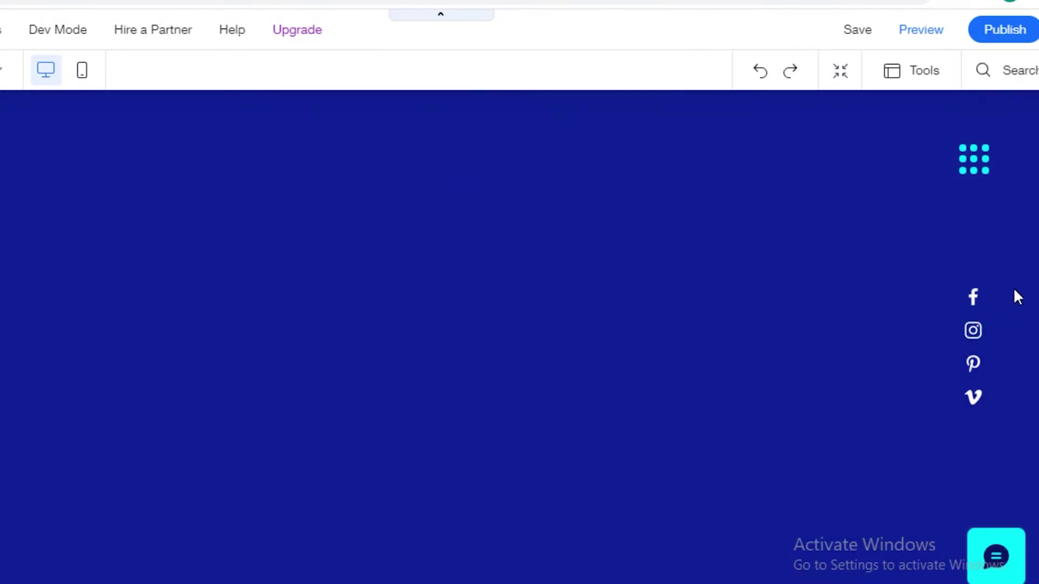
pyautogui.scroll(5, 1030, 178)
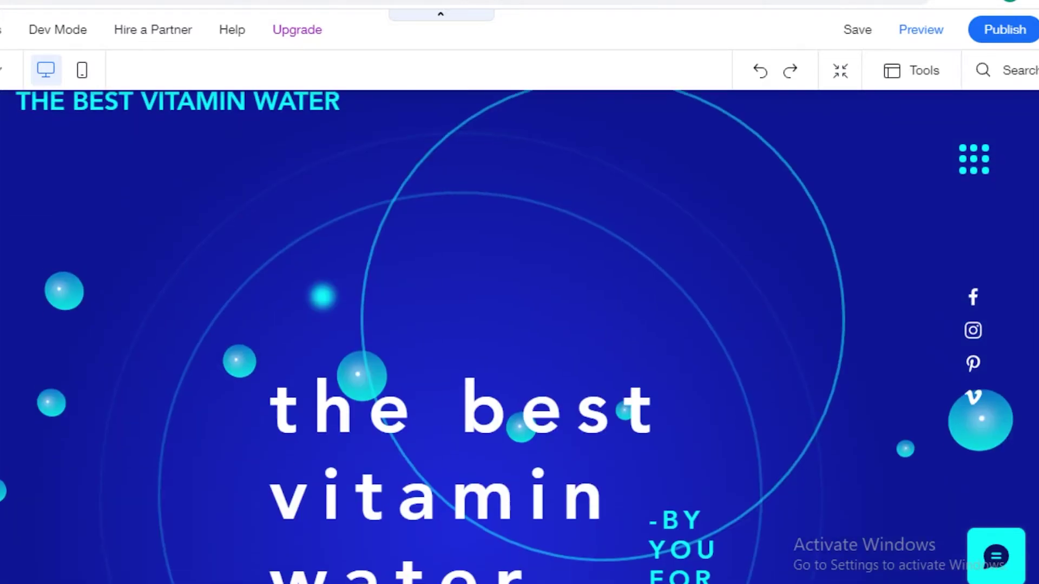
# Browse the interactive elements that can be added to the site, comparing full width slideshows with the Welcome and Contact lightboxes.
pyautogui.scroll(-2, 459, 383)
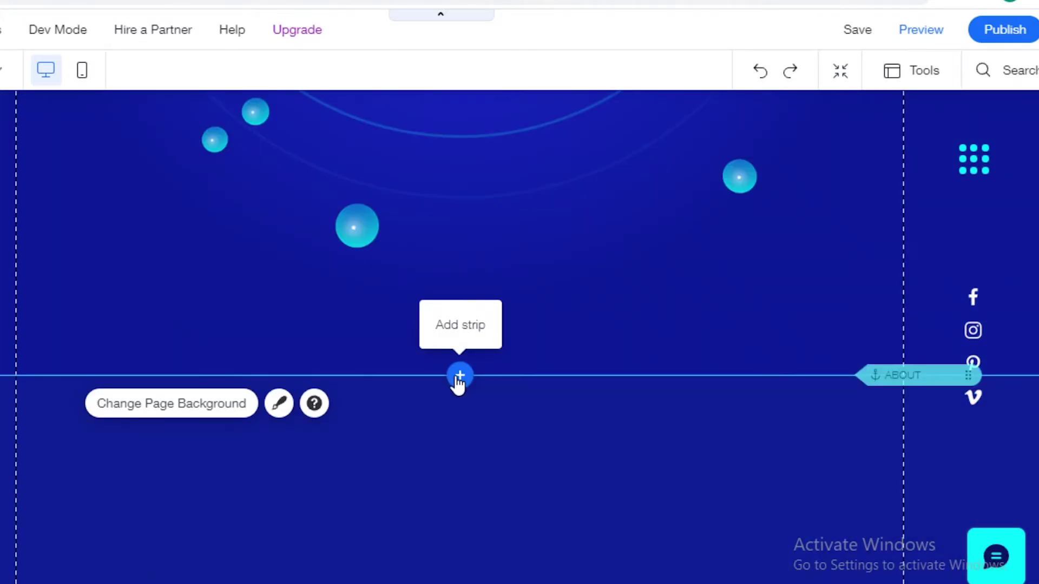
pyautogui.click(459, 377)
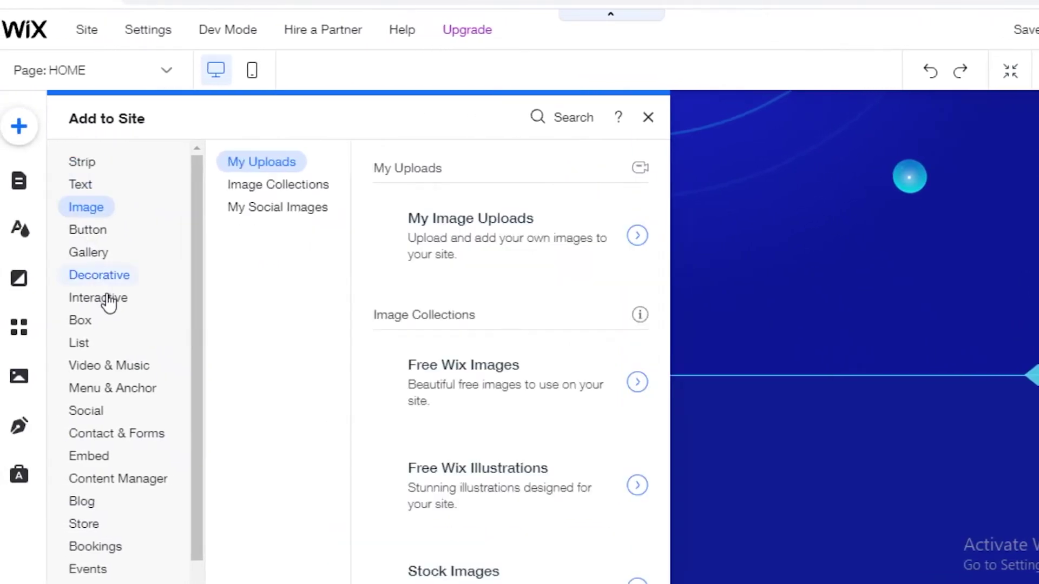
pyautogui.click(111, 298)
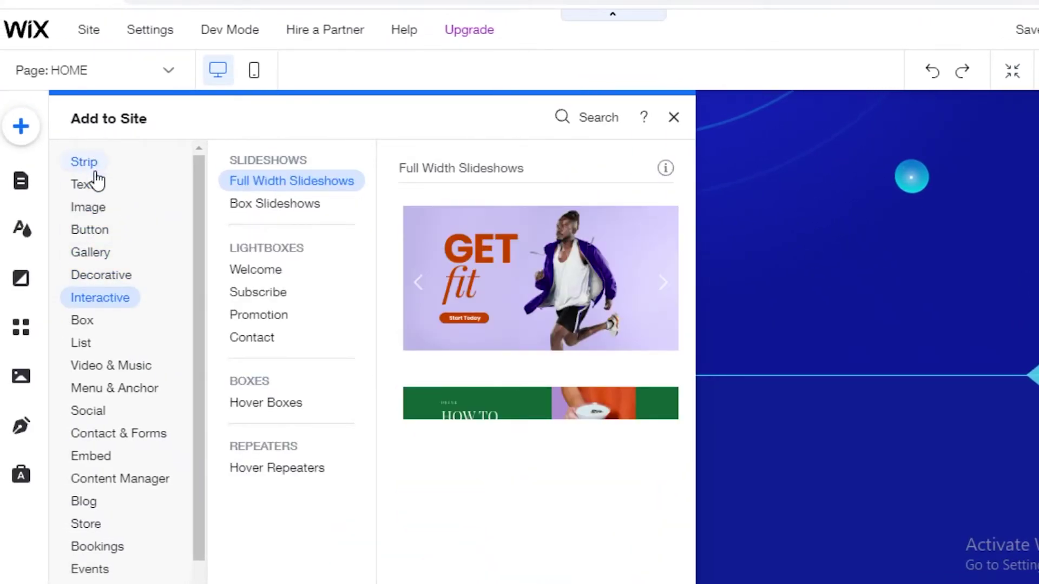
pyautogui.click(96, 173)
pyautogui.click(107, 305)
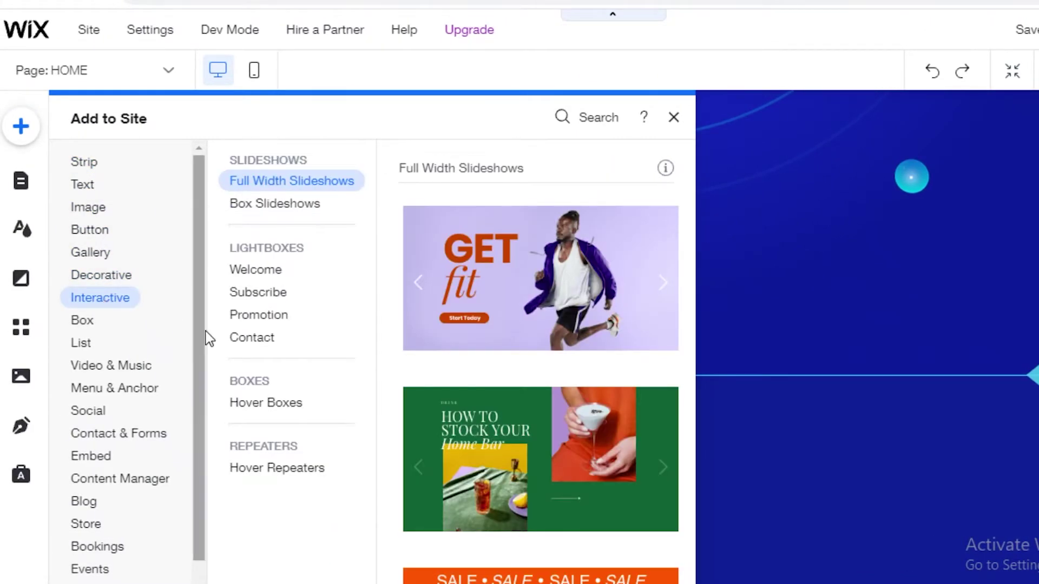
pyautogui.click(237, 347)
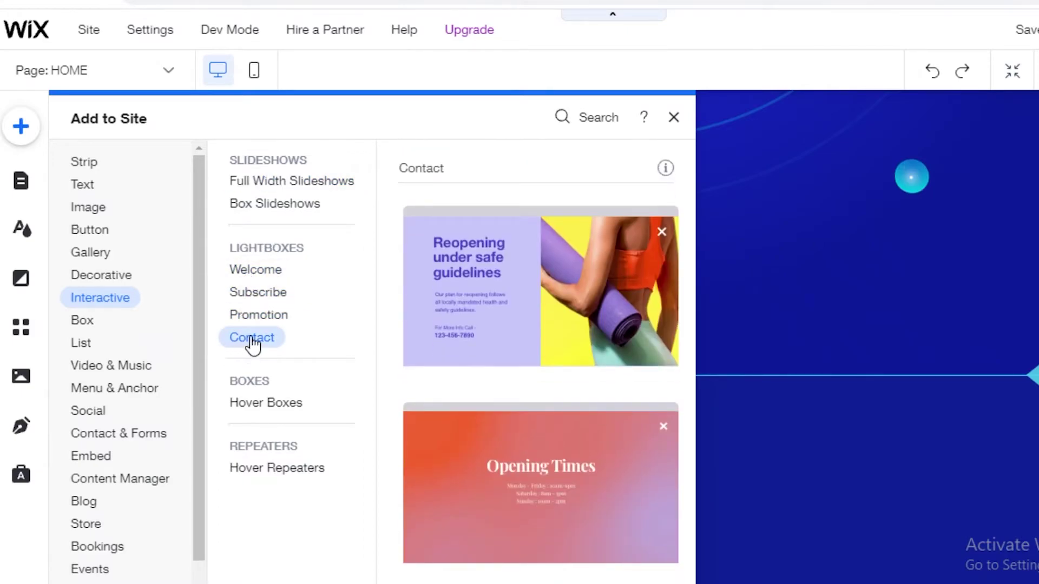
pyautogui.click(226, 275)
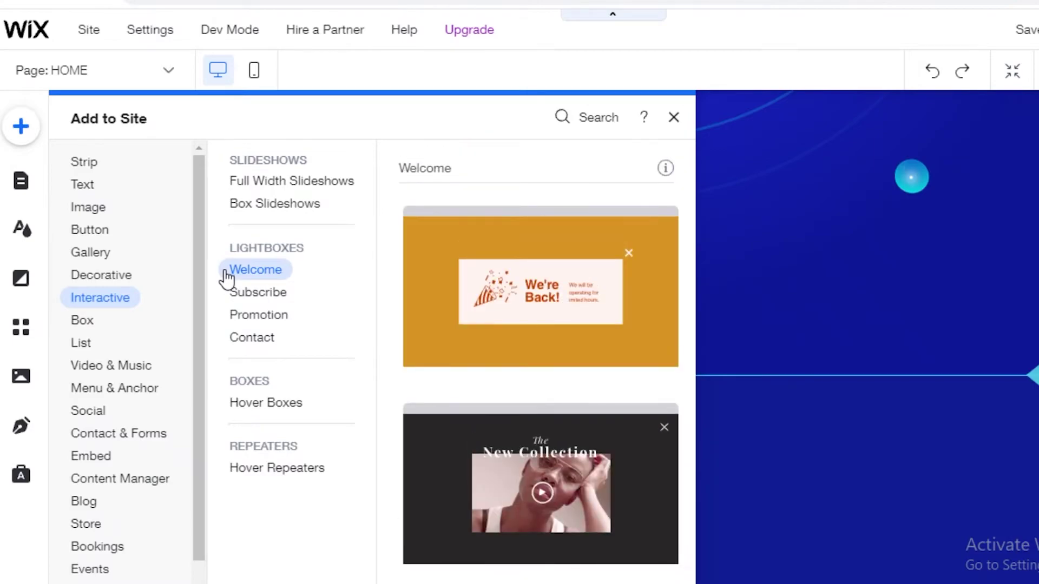
pyautogui.click(263, 336)
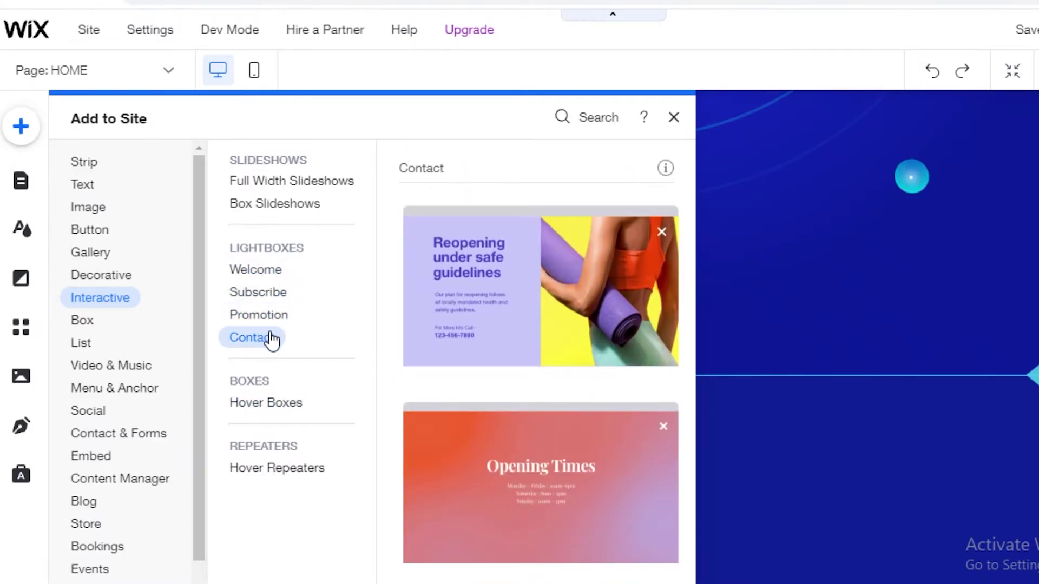
# Add the "Subscribe (Get the Latest News)" lightbox to the site.
pyautogui.click(264, 291)
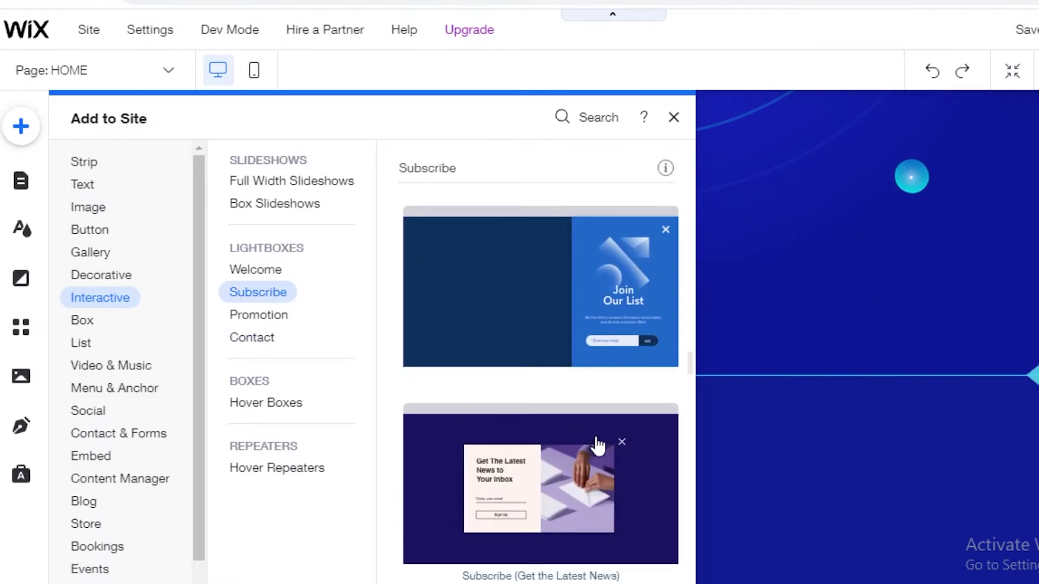
pyautogui.scroll(-5, 595, 447)
pyautogui.scroll(3, 487, 428)
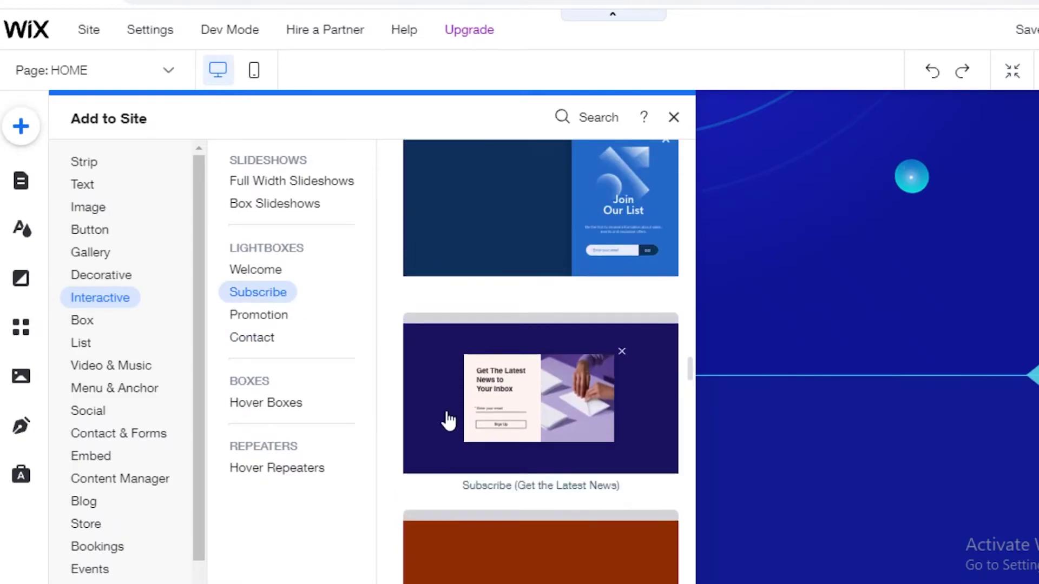
pyautogui.click(264, 292)
pyautogui.scroll(-15, 606, 323)
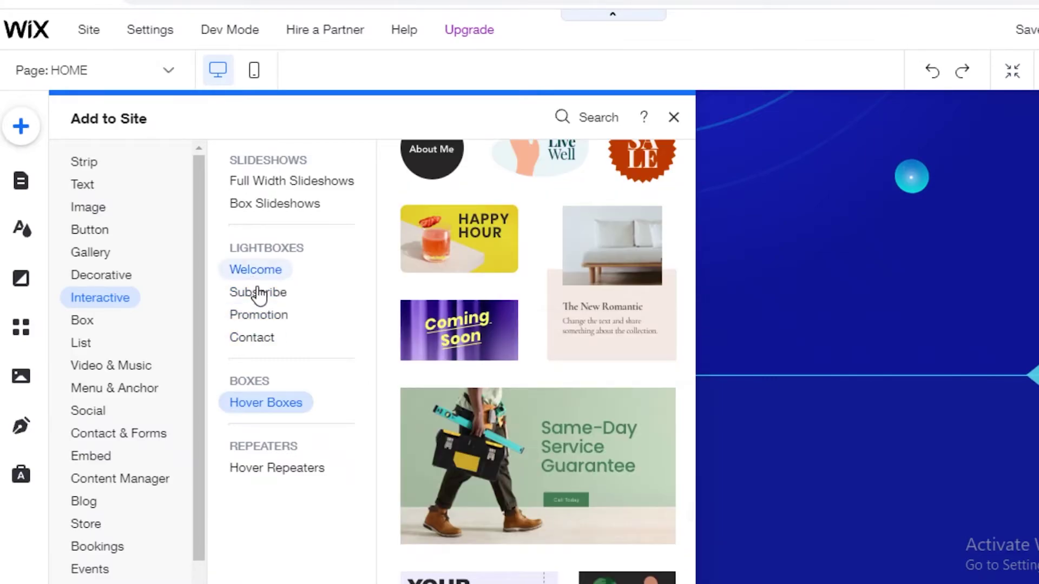
pyautogui.click(262, 296)
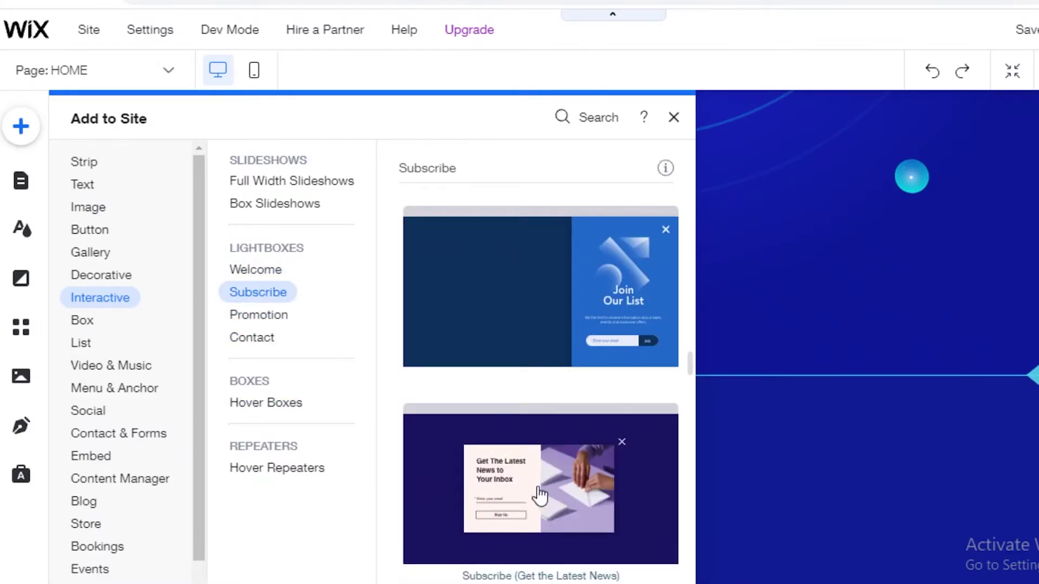
pyautogui.click(543, 476)
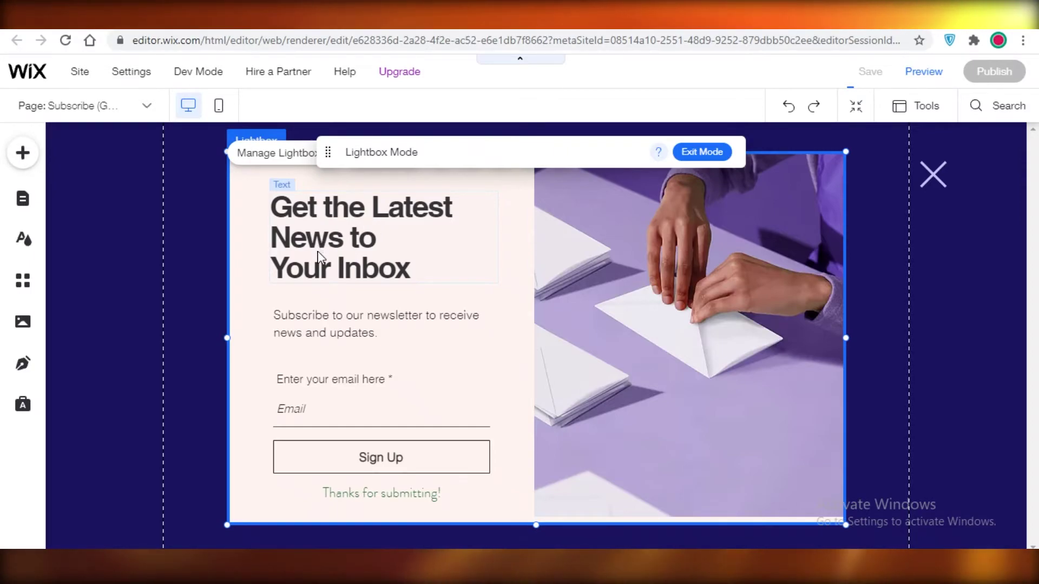
# Delete the "Get the Latest News to Your Inbox" heading from the lightbox.
pyautogui.click(292, 207)
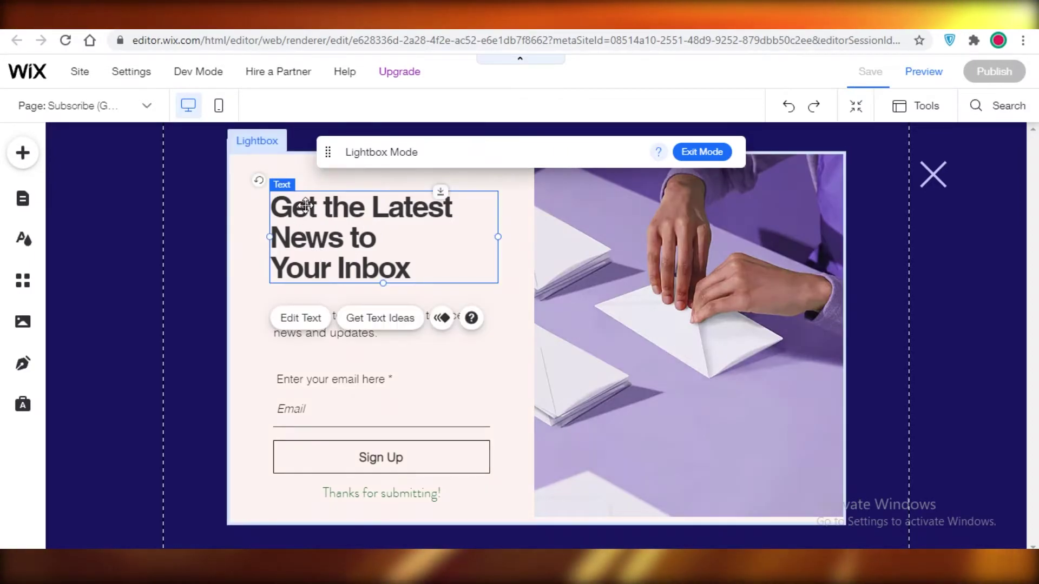
pyautogui.rightClick(415, 266)
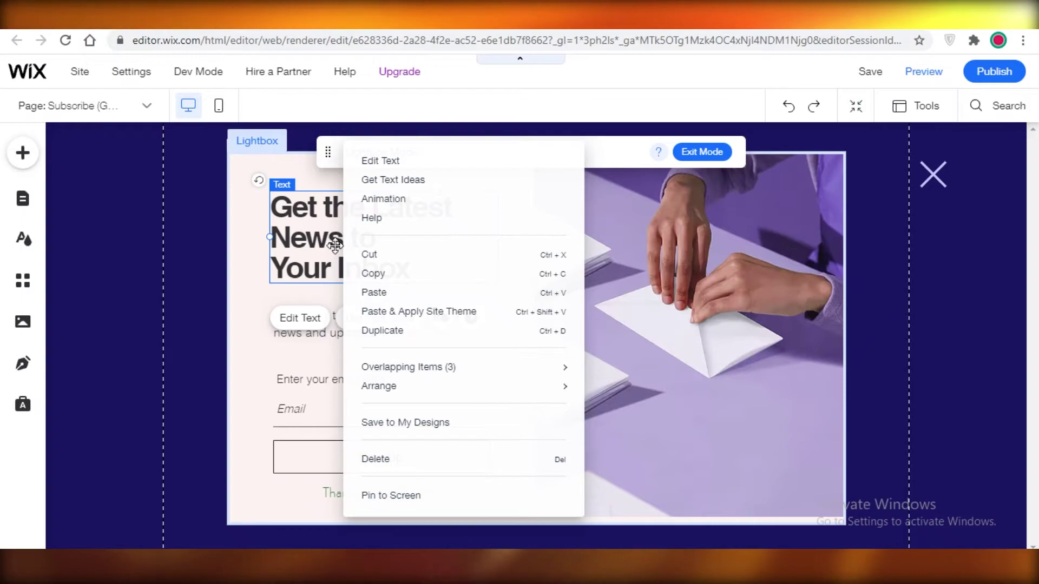
pyautogui.click(398, 459)
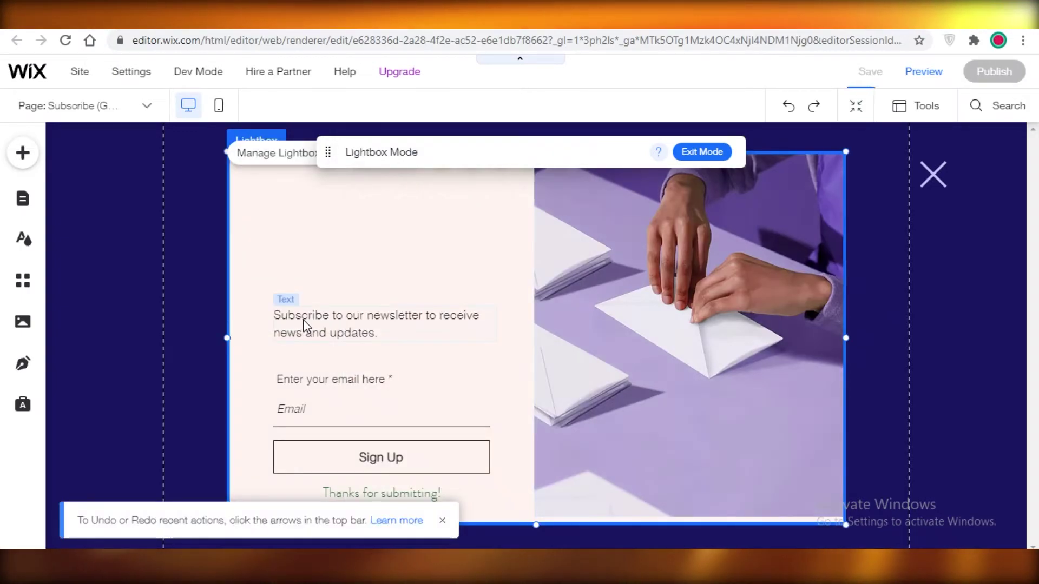
pyautogui.click(23, 154)
pyautogui.click(73, 182)
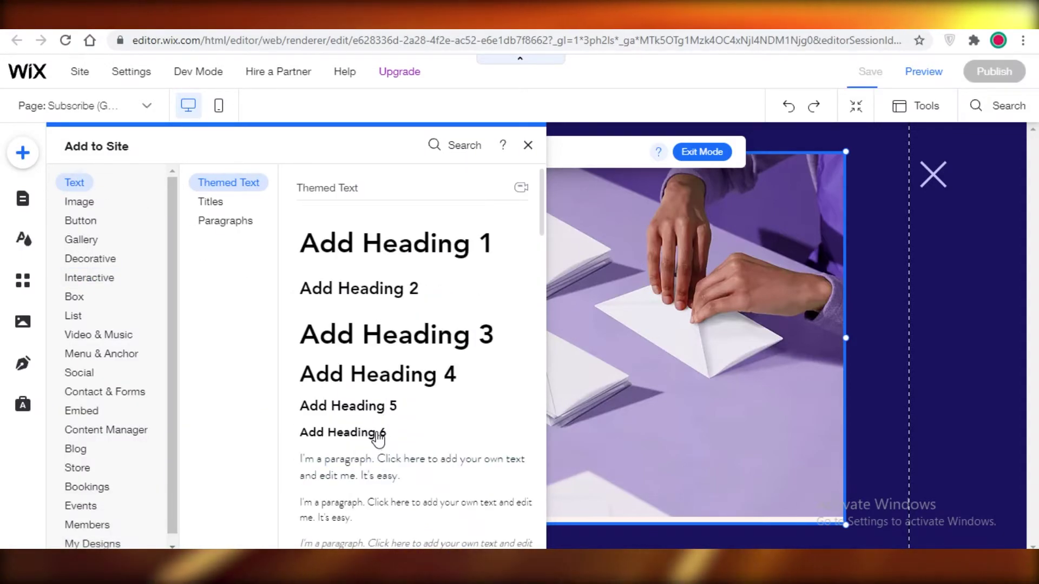
pyautogui.moveTo(342, 432); pyautogui.dragTo(475, 264)
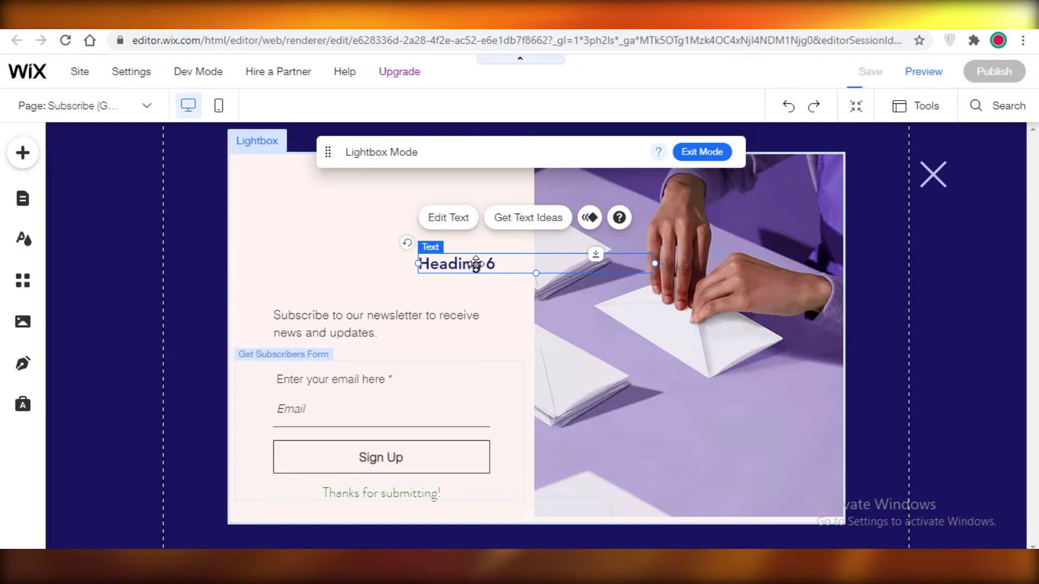
pyautogui.press('Delete')
# Delete the envelope image from the subscribe lightbox.
pyautogui.click(731, 323)
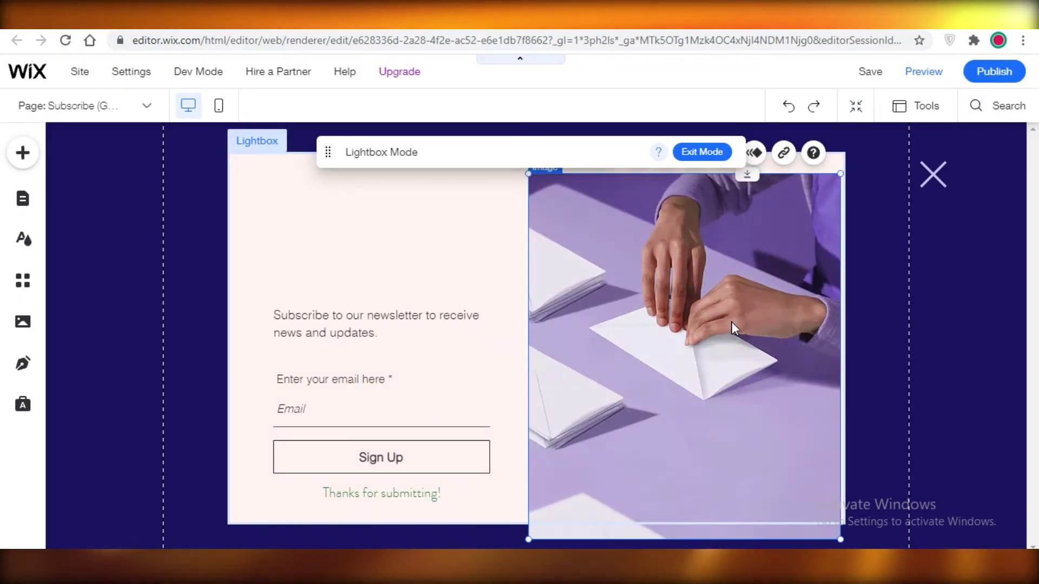
pyautogui.rightClick(732, 324)
pyautogui.scroll(-2, 757, 351)
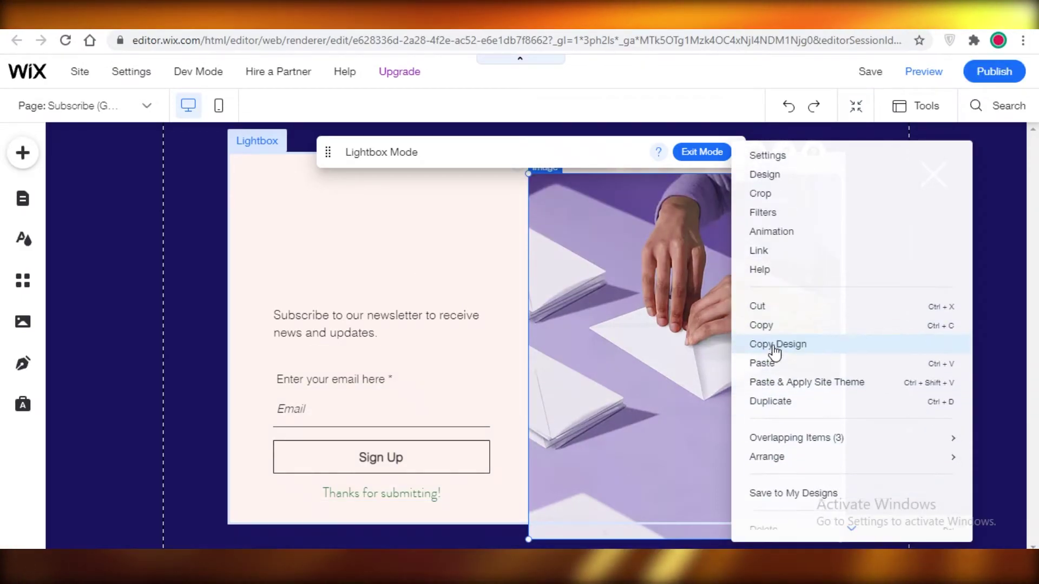
pyautogui.press('Delete')
# Add a Heading 2 text above the newsletter line in the lightbox, reading "JOIN OUR KICKSTARTER CAMPIGN".
pyautogui.click(22, 152)
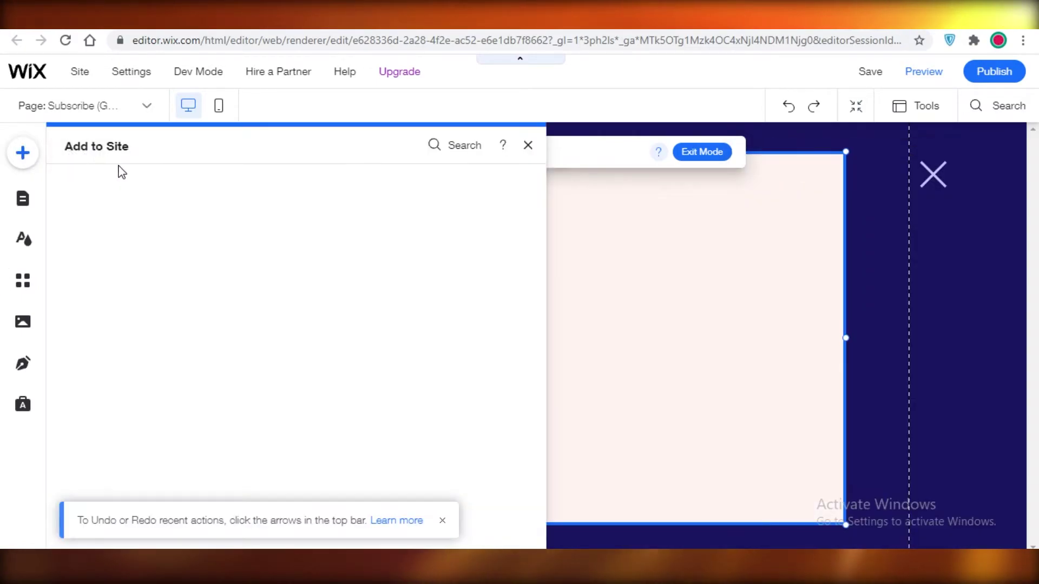
pyautogui.moveTo(356, 295); pyautogui.dragTo(316, 209)
pyautogui.click(298, 259)
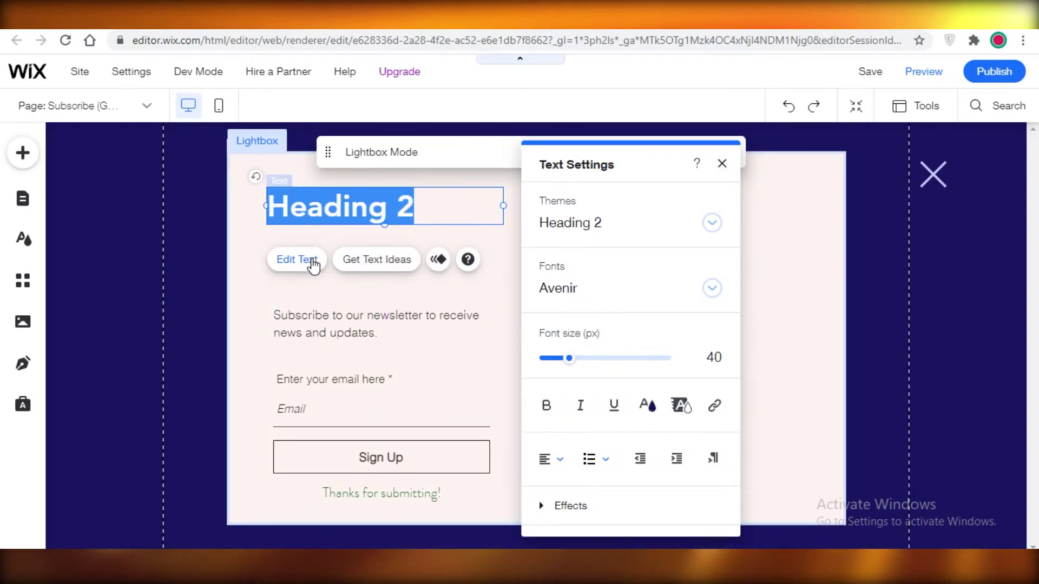
pyautogui.click(567, 226)
pyautogui.click(566, 233)
pyautogui.write('D')
pyautogui.rightClick(476, 212)
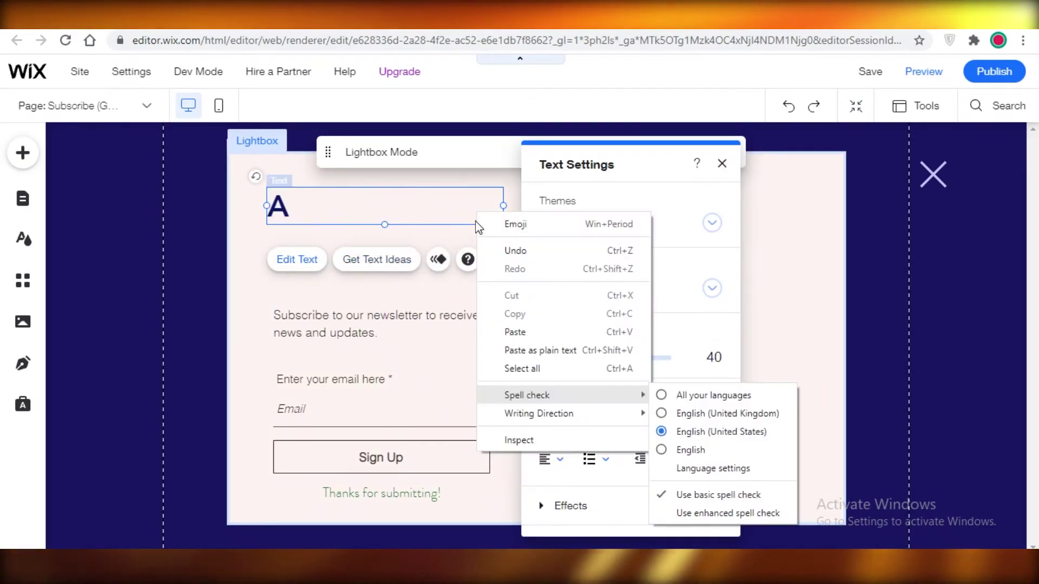
pyautogui.click(338, 210)
pyautogui.write('ONATE\\')
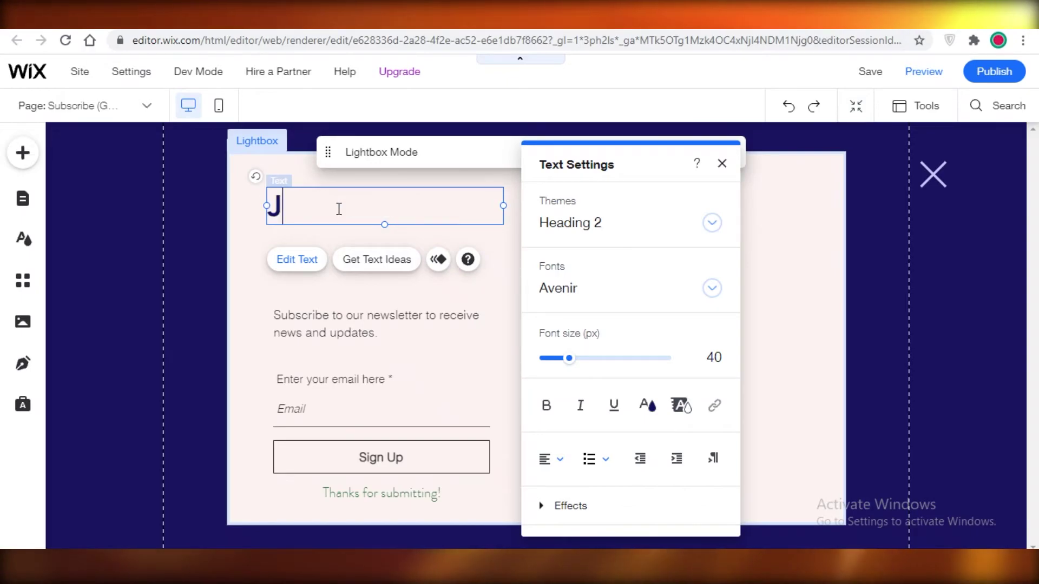
pyautogui.write('IN')
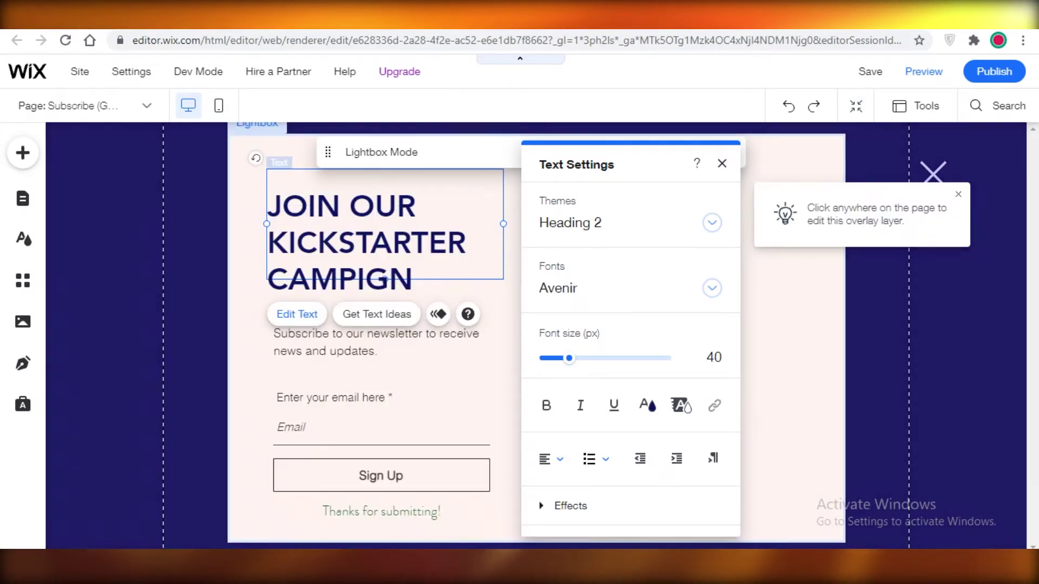
pyautogui.click(722, 163)
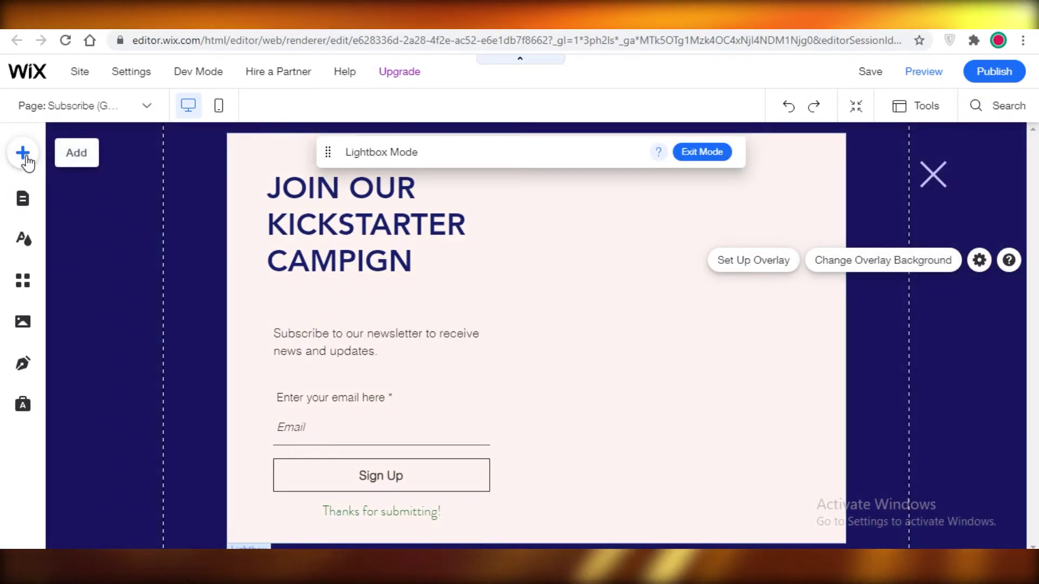
# Search the free Wix images for WATER BOTTLE and add the picture of the seated woman in sportswear holding a bottle to the lightbox.
pyautogui.click(24, 160)
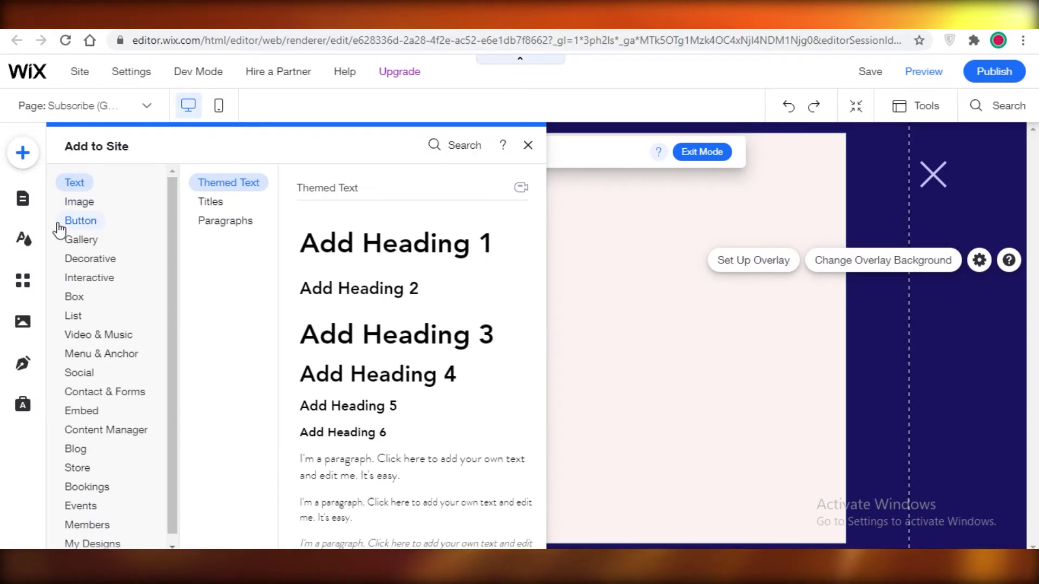
pyautogui.click(79, 202)
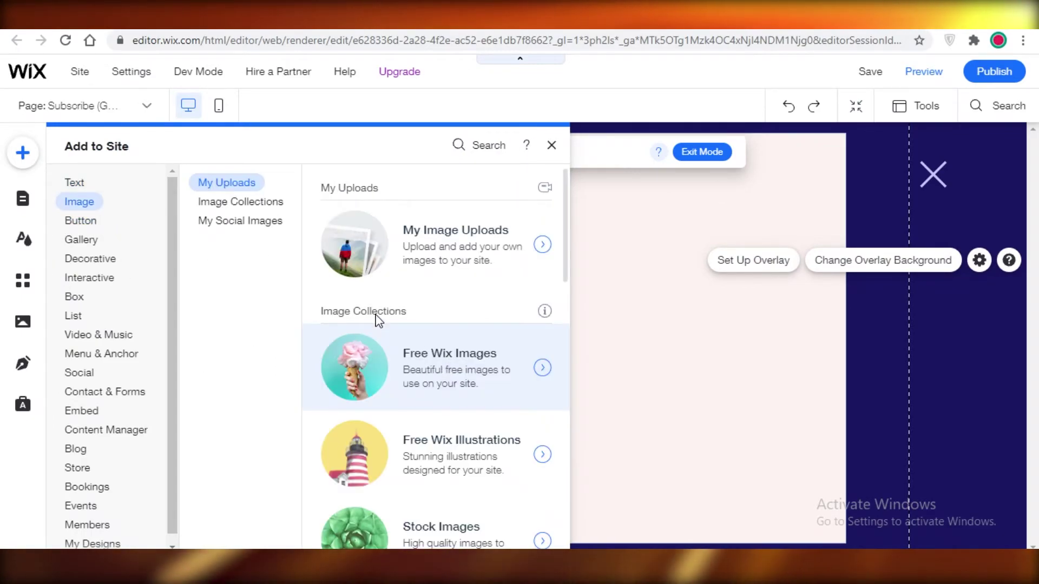
pyautogui.click(364, 370)
pyautogui.click(375, 142)
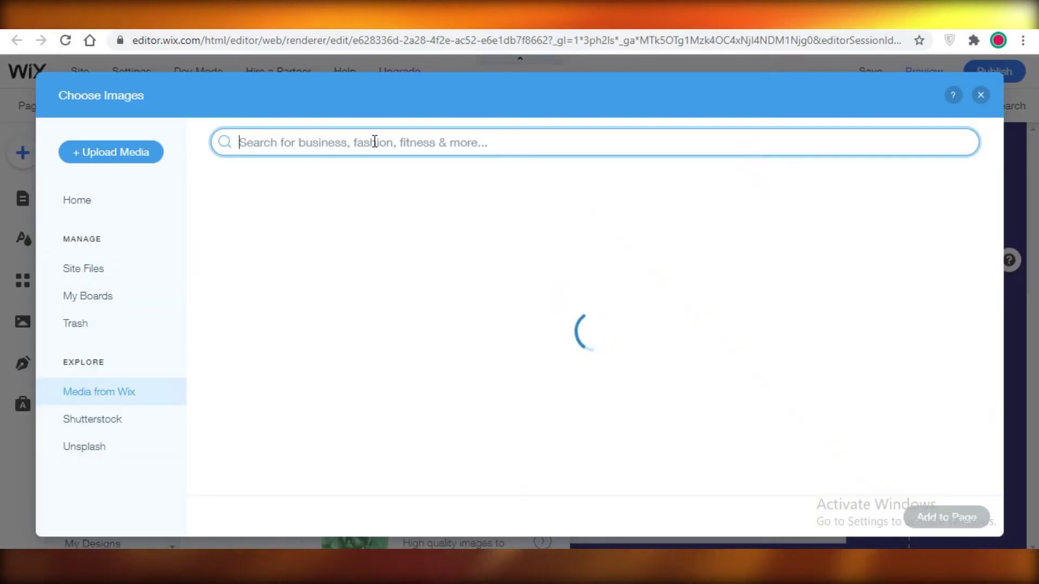
pyautogui.write('BOTTLE')
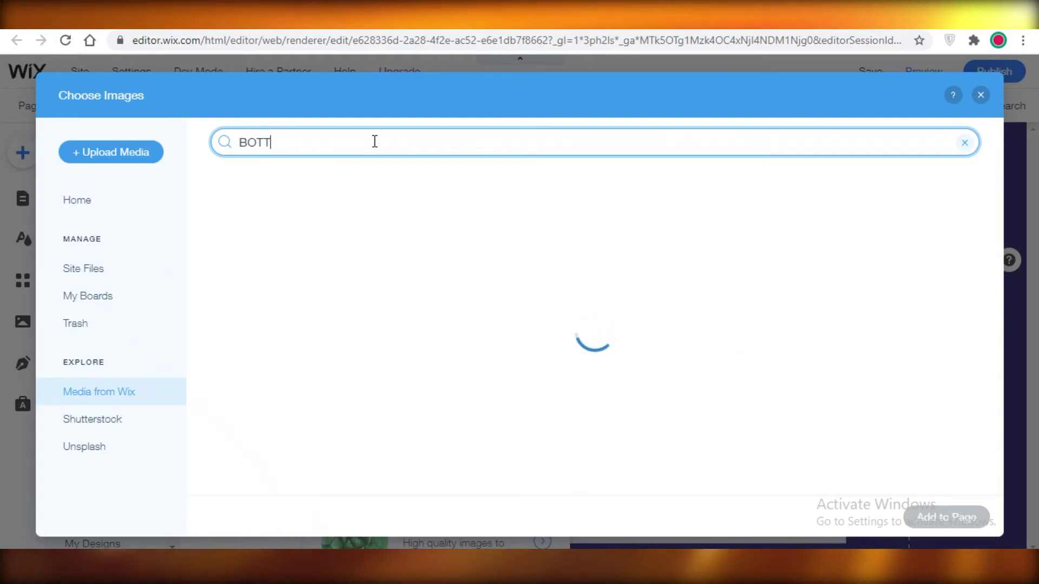
pyautogui.press('Return')
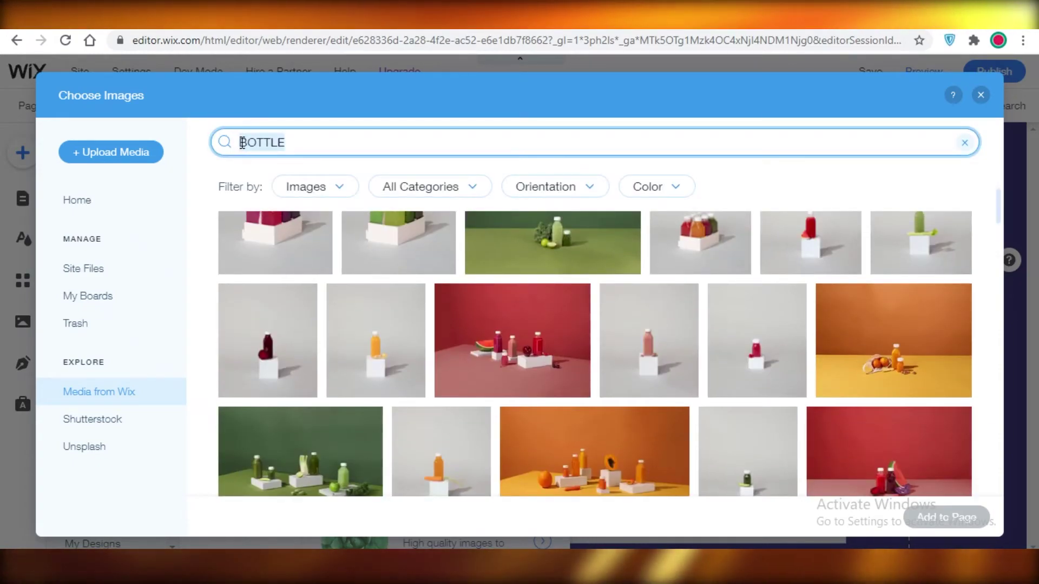
pyautogui.write('WATER BOTTLE')
pyautogui.press('Return')
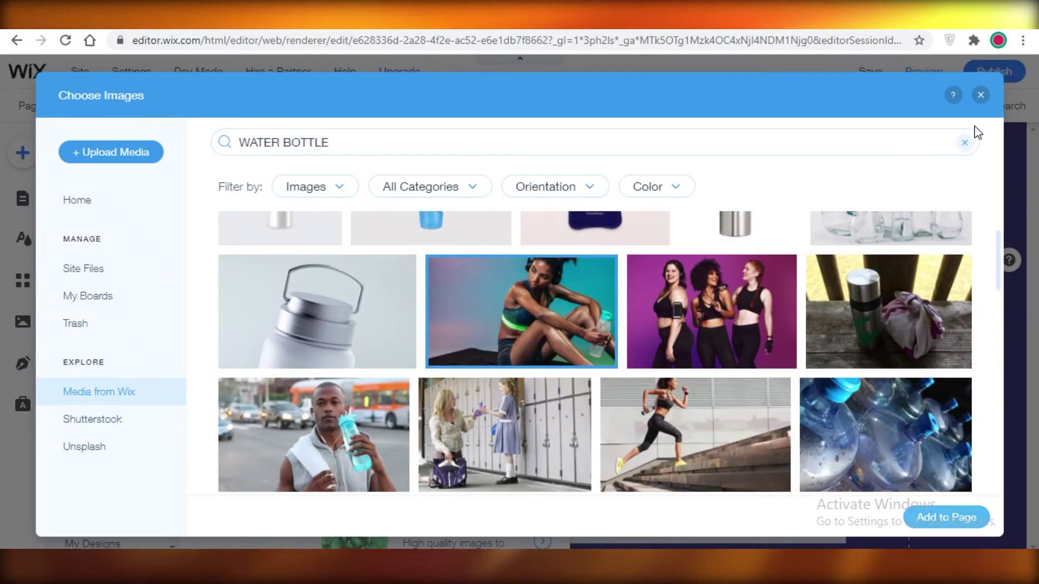
pyautogui.click(920, 518)
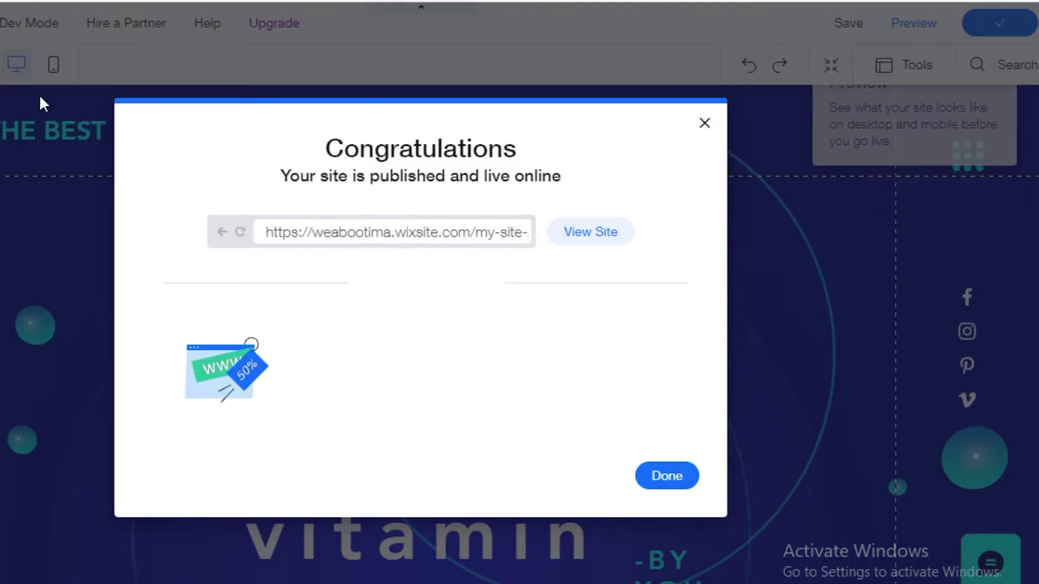
# View the published site live, select its web address and close the Kickstarter lightbox.
pyautogui.click(605, 233)
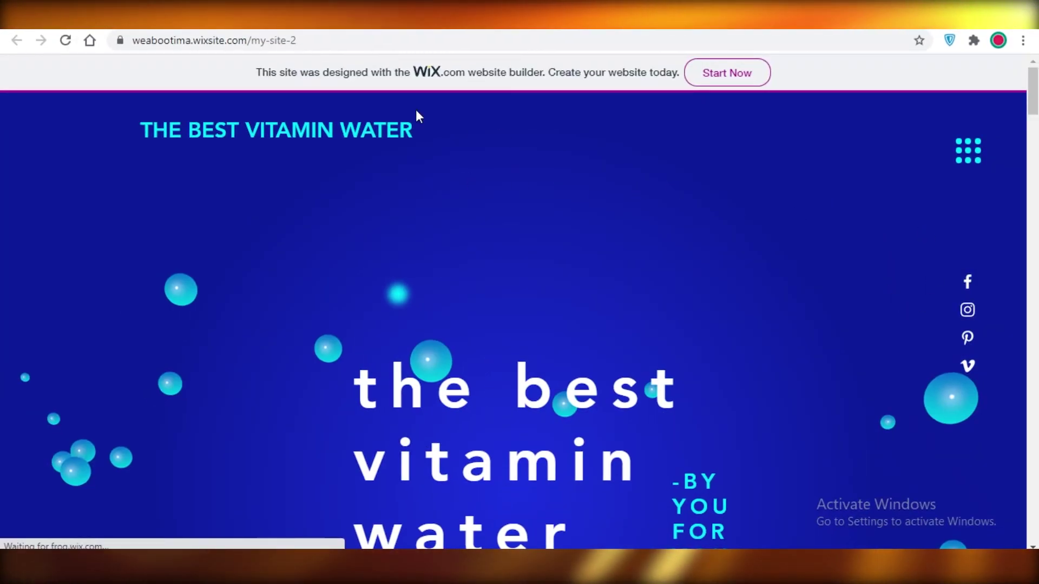
pyautogui.moveTo(131, 44); pyautogui.dragTo(187, 48)
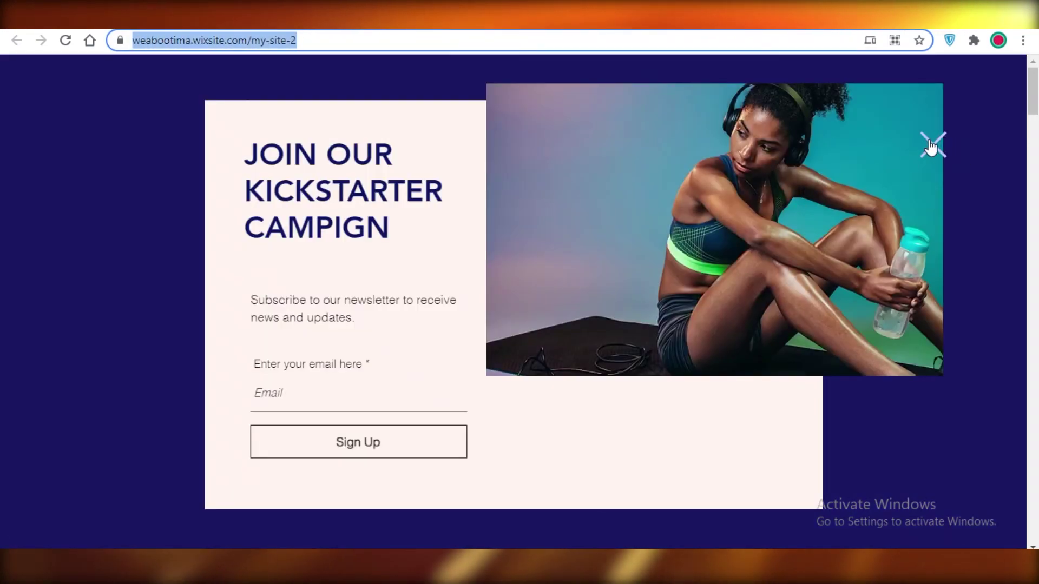
pyautogui.click(931, 145)
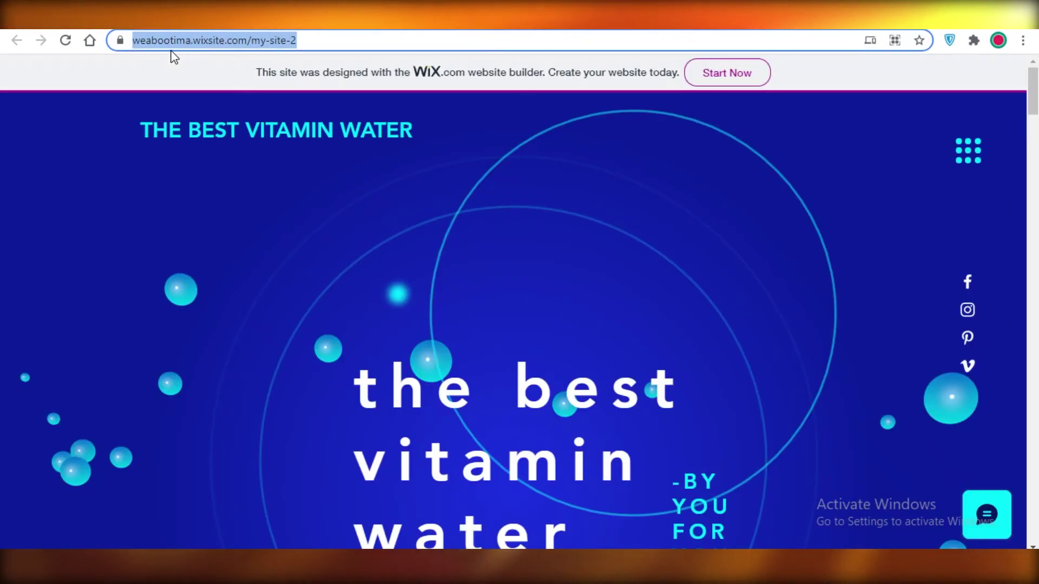
pyautogui.click(297, 75)
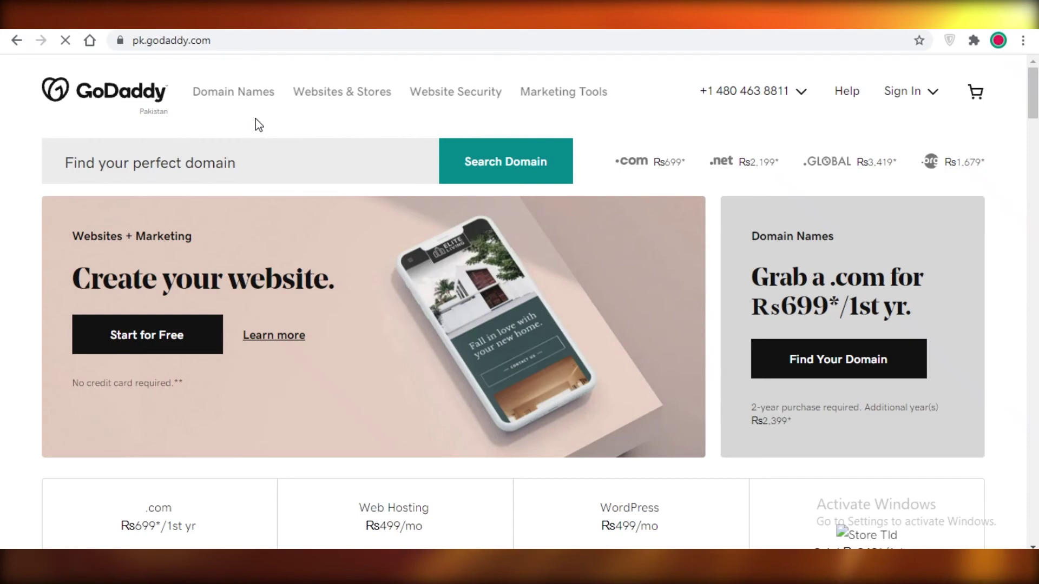
# Search GoDaddy for the domain thebestvitaminwater, and open My Sites in the Wix browser page.
pyautogui.click(230, 168)
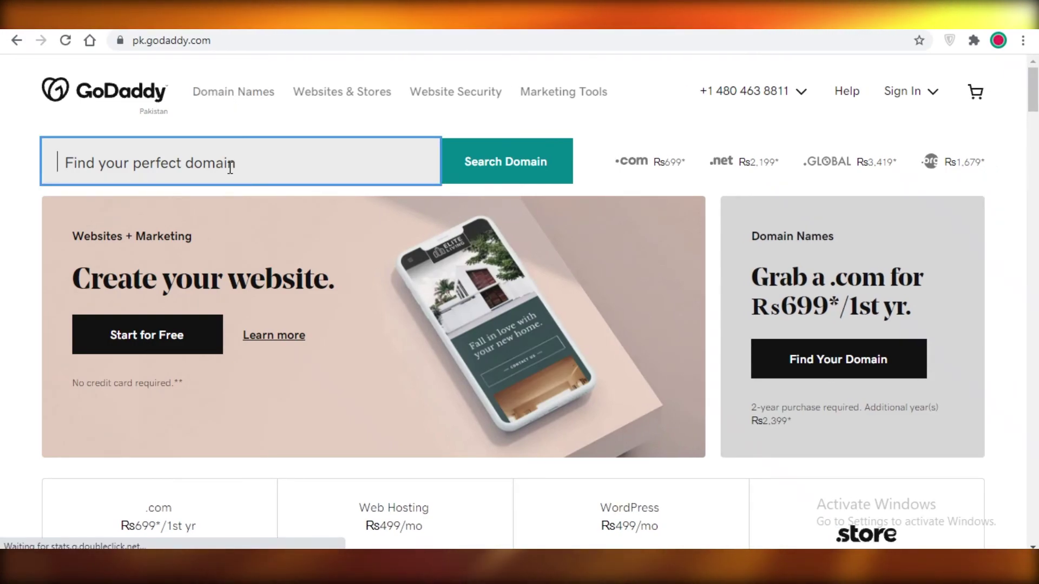
pyautogui.write('g')
pyautogui.press('BackSpace')
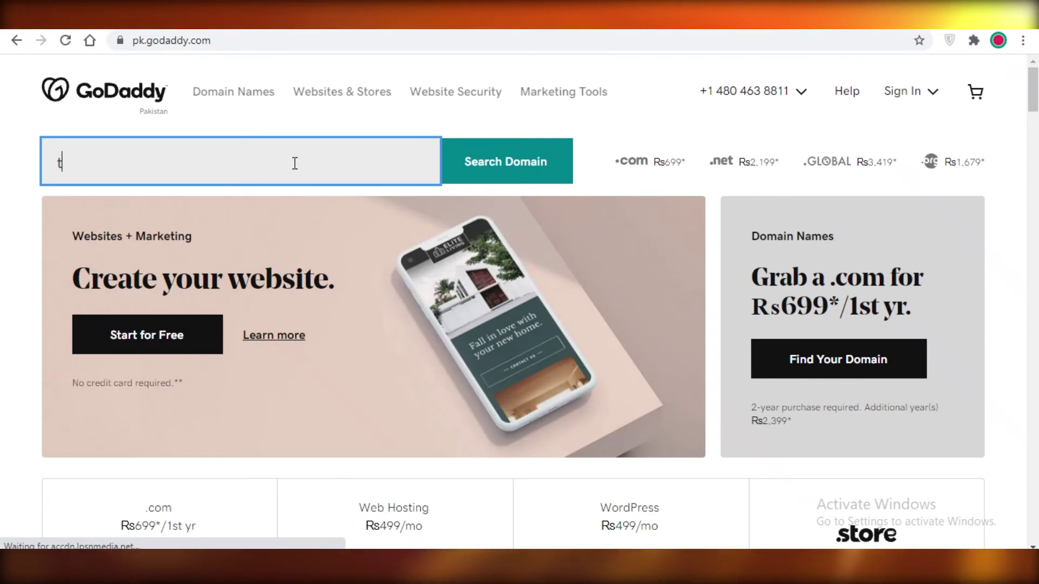
pyautogui.write('thebest')
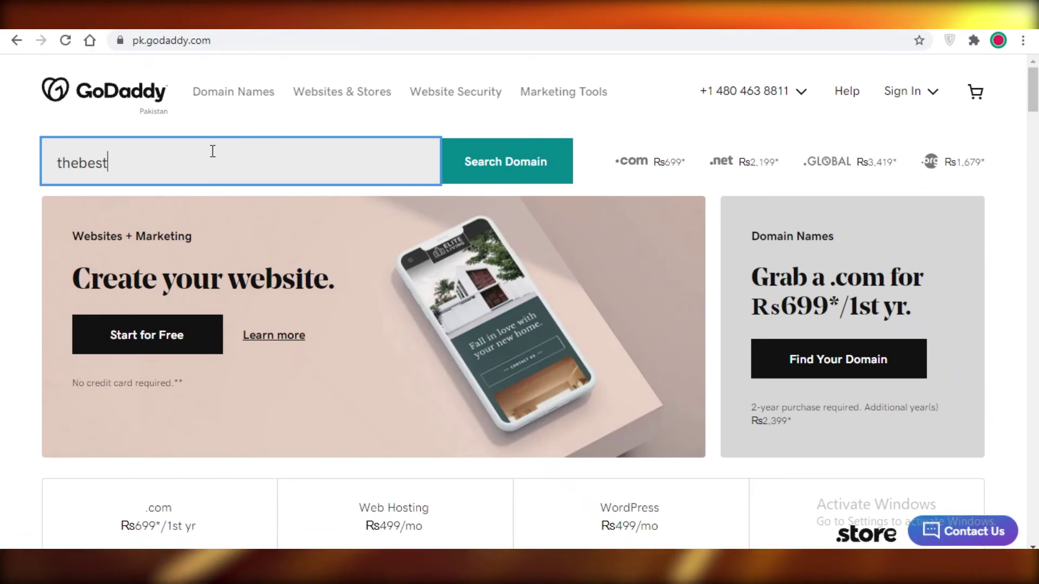
pyautogui.write('vitaminwater')
pyautogui.press('Return')
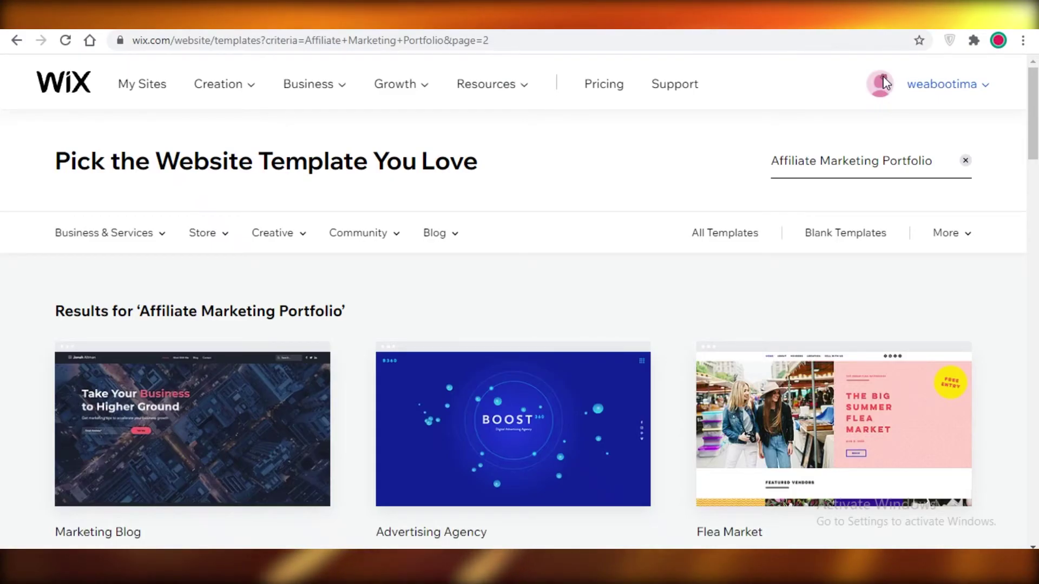
pyautogui.click(130, 92)
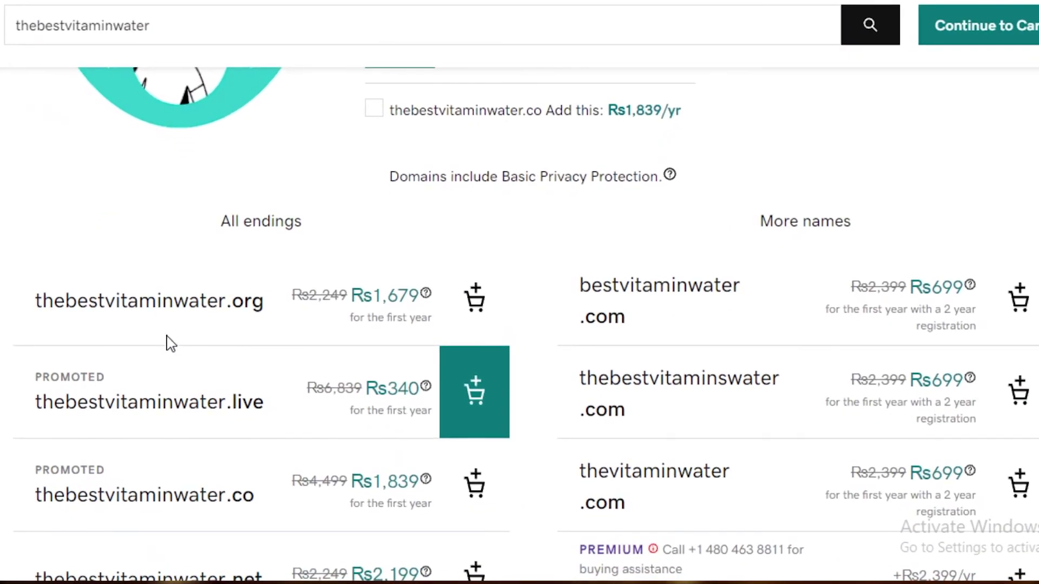
# Examine the available endings, alternative names and prices in the GoDaddy results for thebestvitaminwater.
pyautogui.scroll(-2, 161, 322)
pyautogui.scroll(-2, 161, 321)
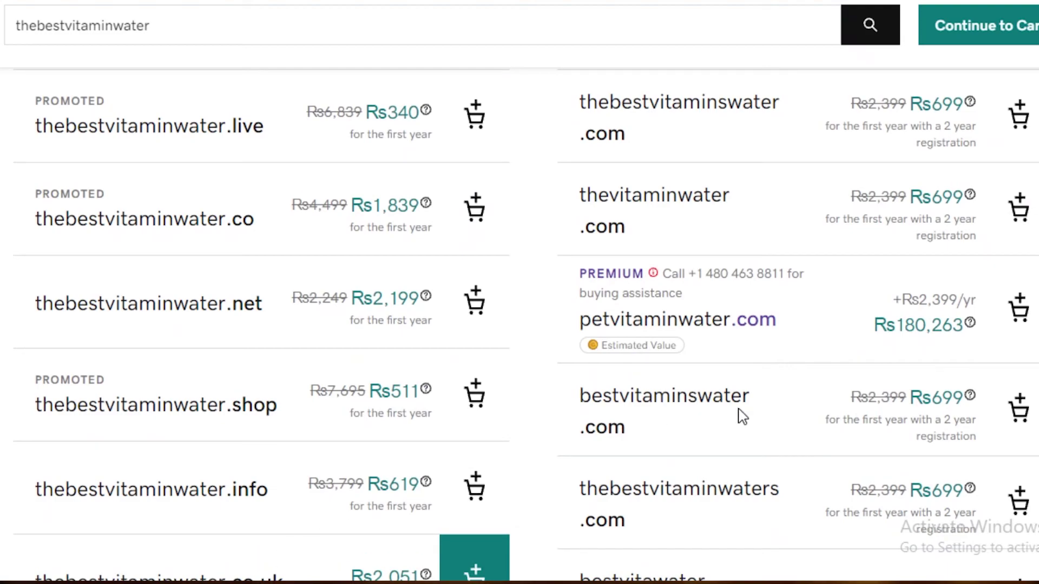
pyautogui.scroll(-5, 696, 418)
pyautogui.scroll(-2, 776, 424)
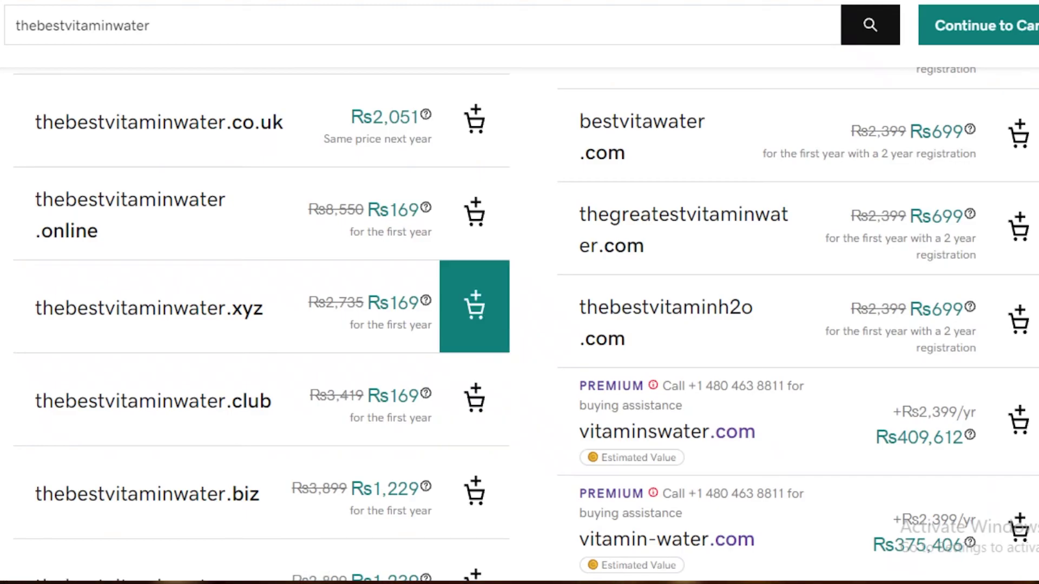
pyautogui.scroll(-10, 383, 328)
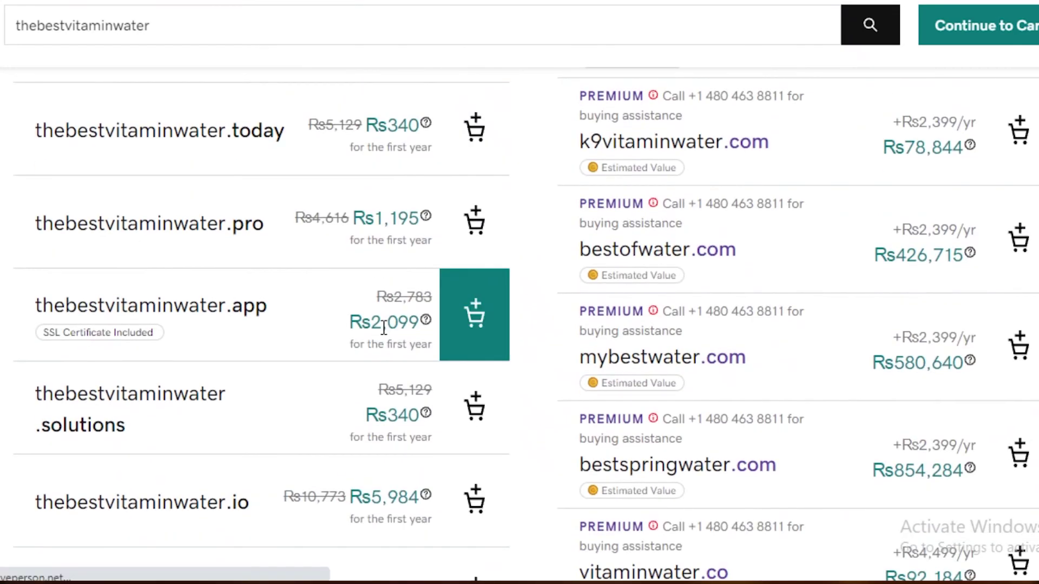
pyautogui.scroll(-7, 908, 338)
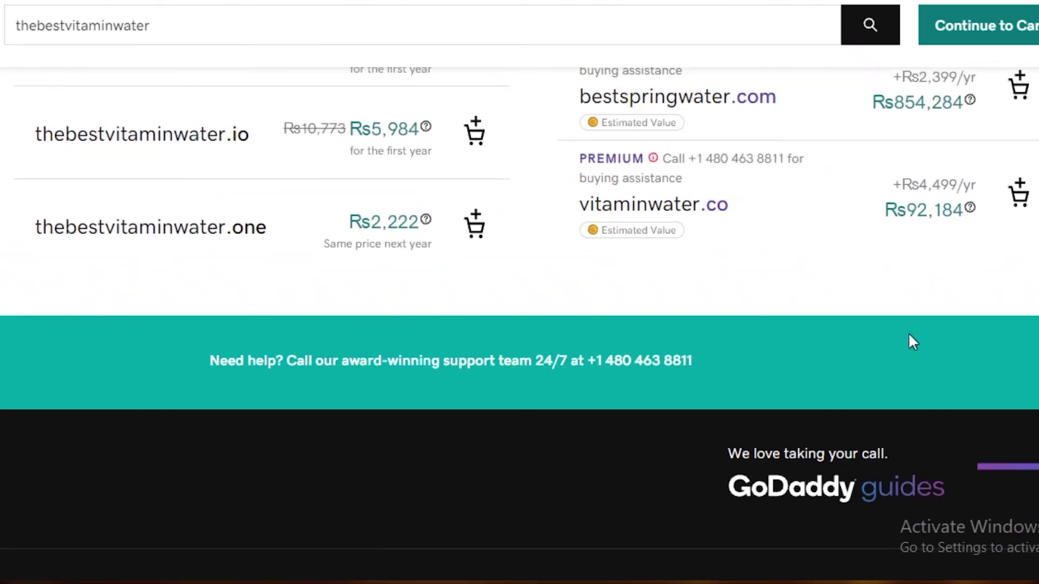
pyautogui.scroll(5, 908, 336)
pyautogui.scroll(3, 611, 314)
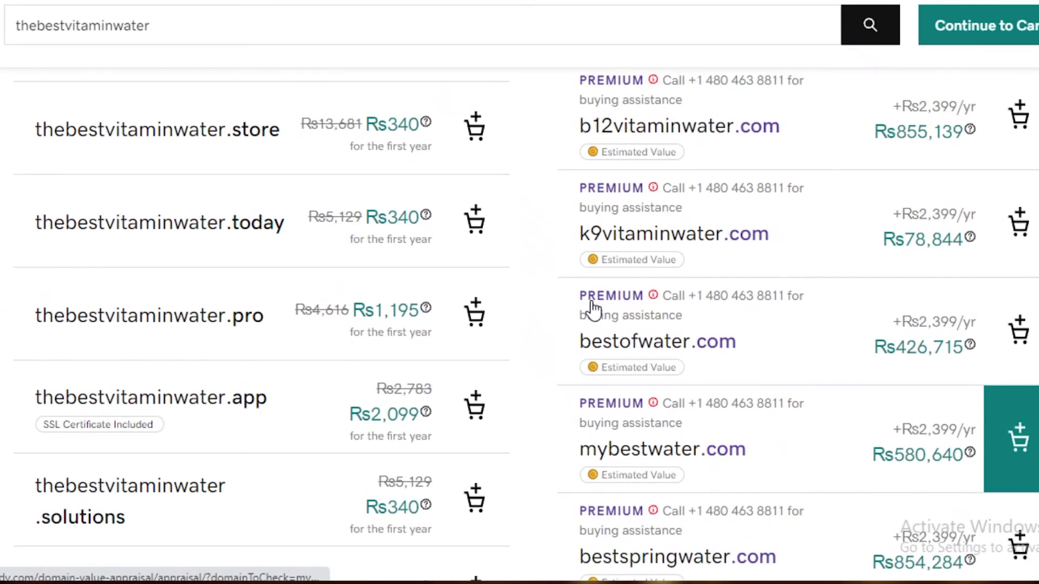
pyautogui.scroll(5, 336, 279)
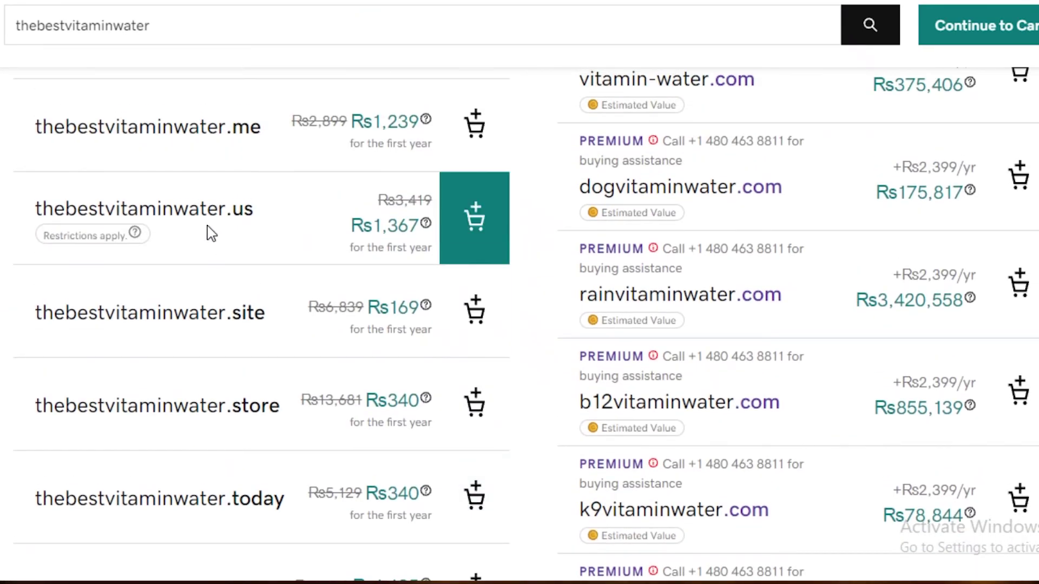
pyautogui.scroll(5, 208, 232)
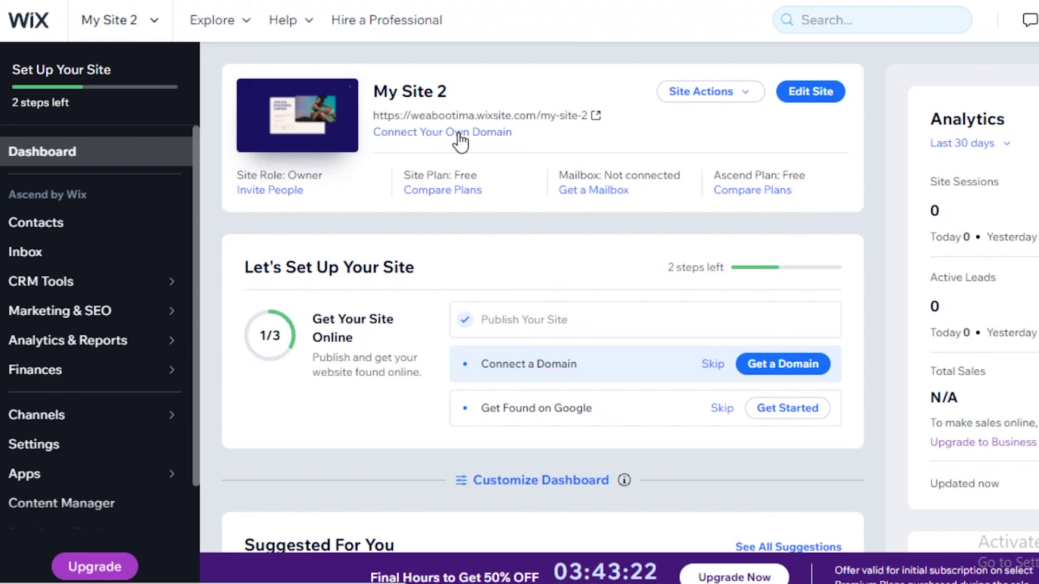
# Start connecting an own domain to My Site 2 from the Wix dashboard.
pyautogui.click(459, 135)
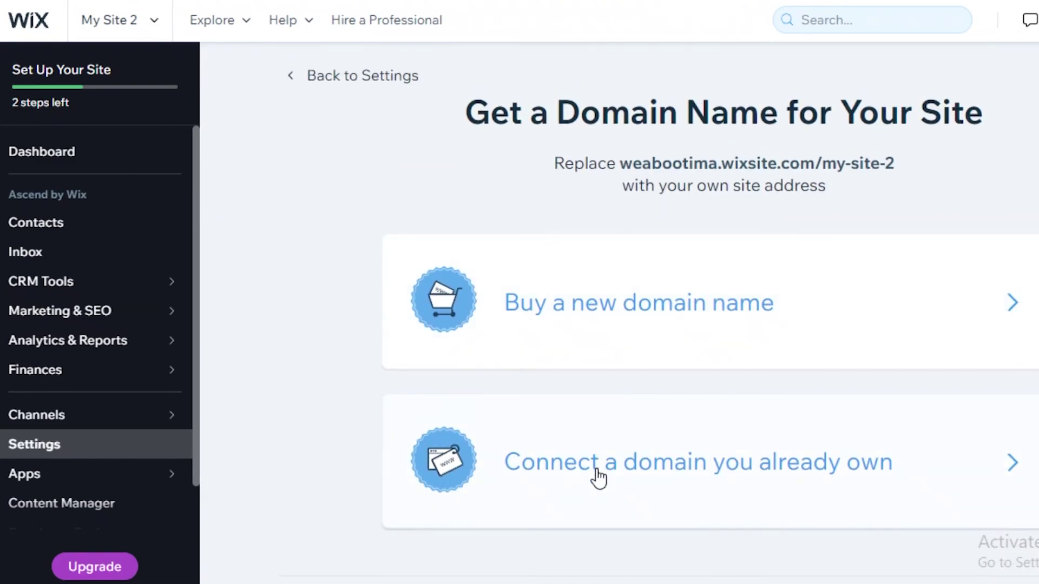